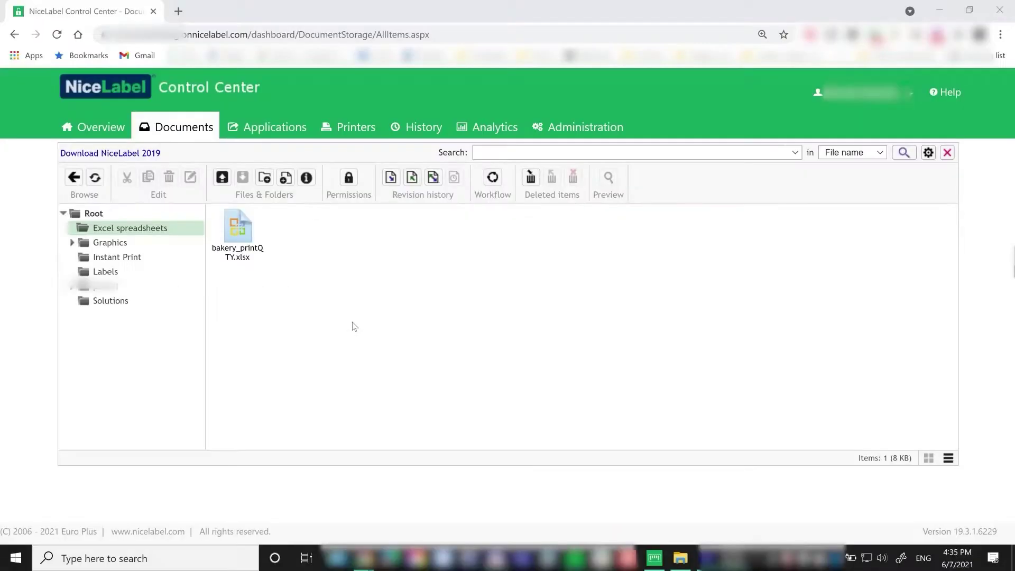
# Step: Upload Pasta.xlsx from File Explorer into Control Center with the comment 'pasta label'
pyautogui.click(222, 177)
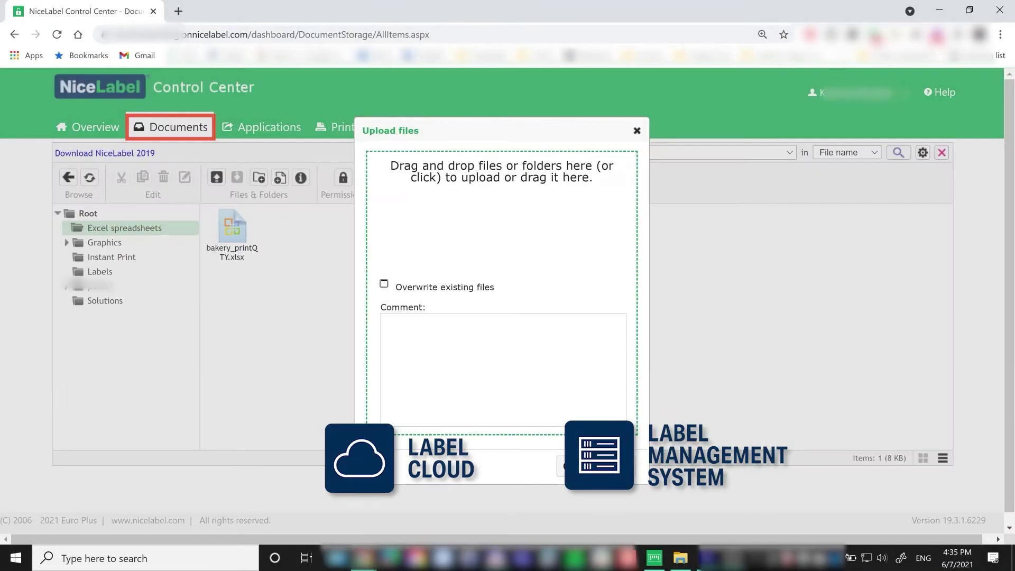
pyautogui.click(681, 558)
pyautogui.moveTo(324, 446); pyautogui.dragTo(549, 266)
pyautogui.click(398, 330)
pyautogui.write('pasta label')
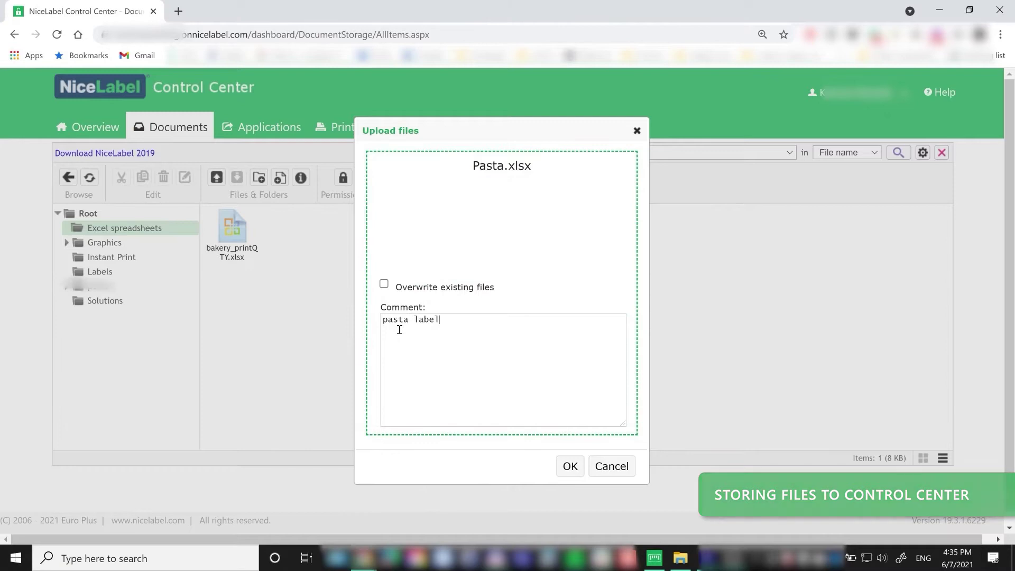
pyautogui.click(578, 471)
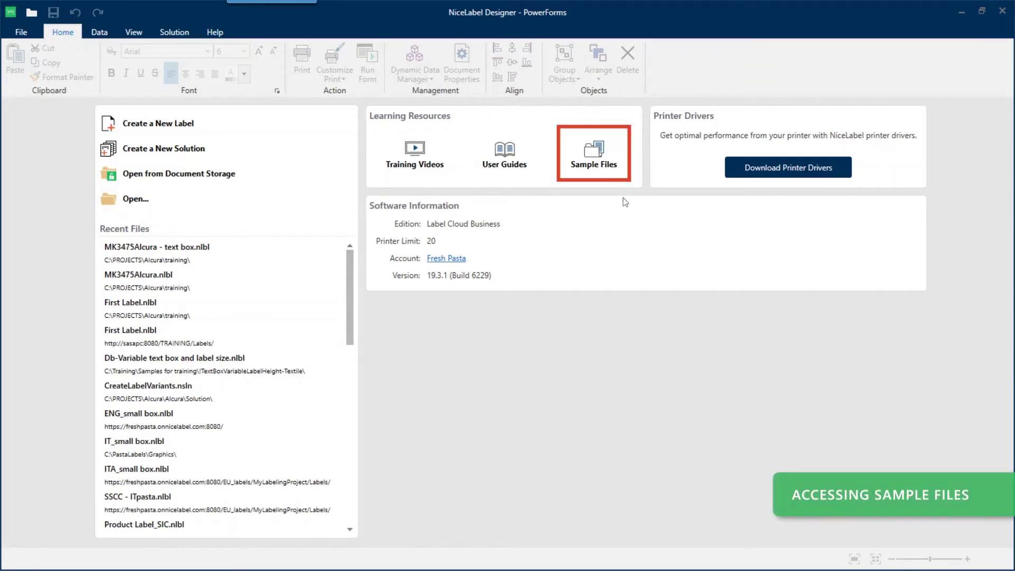
# Step: Browse Designer > Express > Samples > Excel Database and open Pasta.xlsx in Excel
pyautogui.click(594, 153)
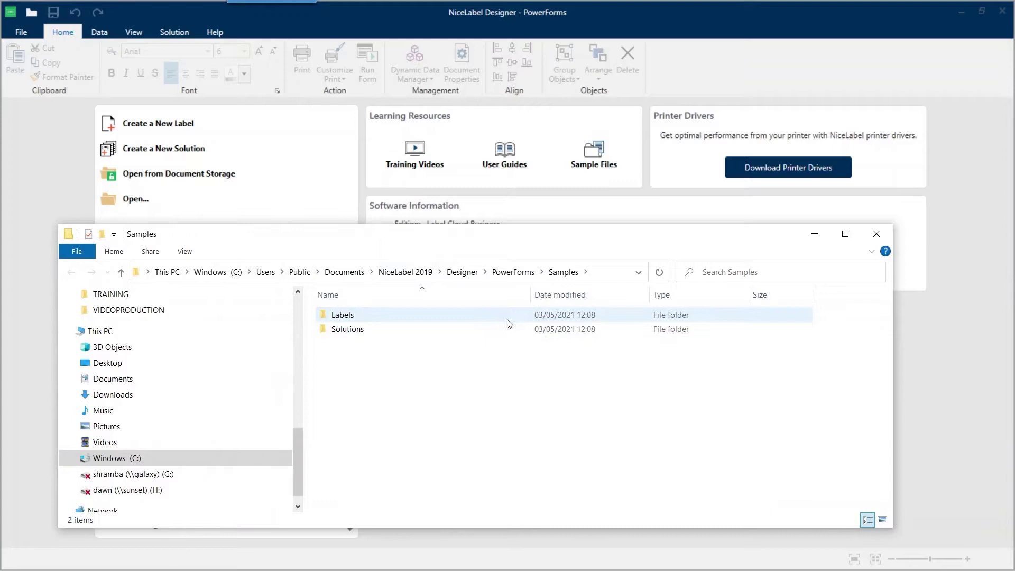
pyautogui.click(462, 271)
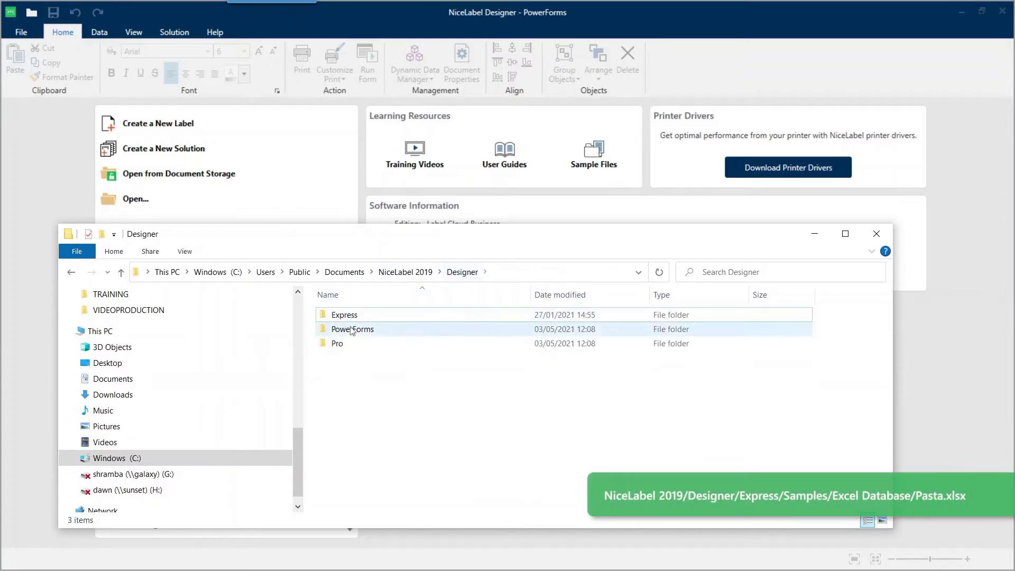
pyautogui.doubleClick(343, 315)
pyautogui.doubleClick(347, 316)
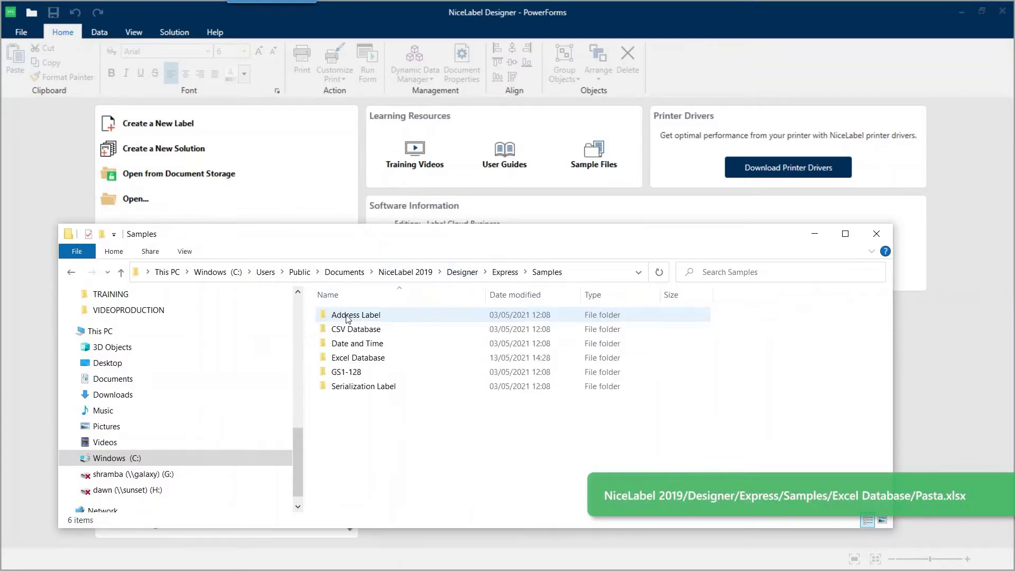
pyautogui.doubleClick(343, 358)
pyautogui.click(341, 344)
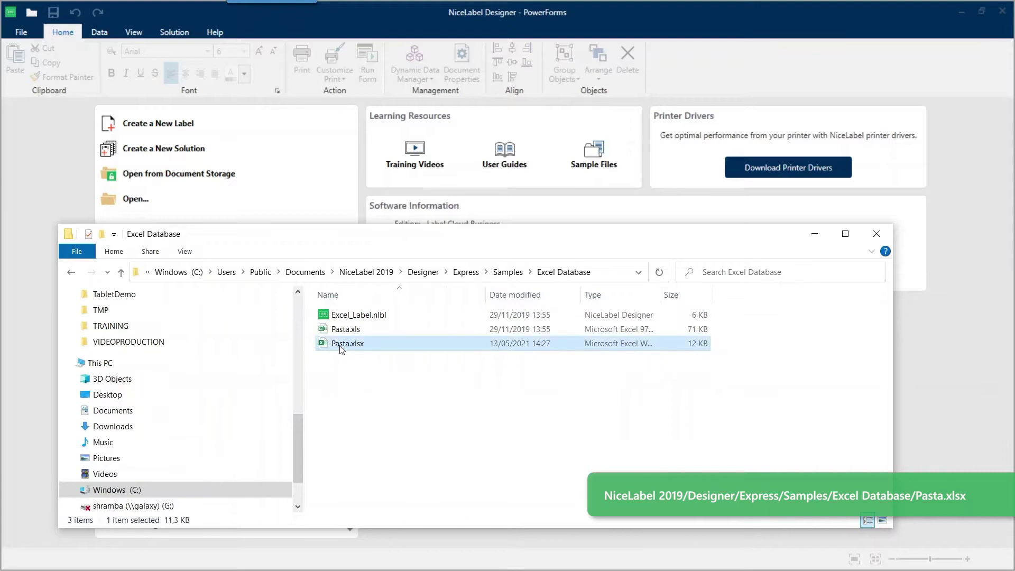
pyautogui.doubleClick(341, 345)
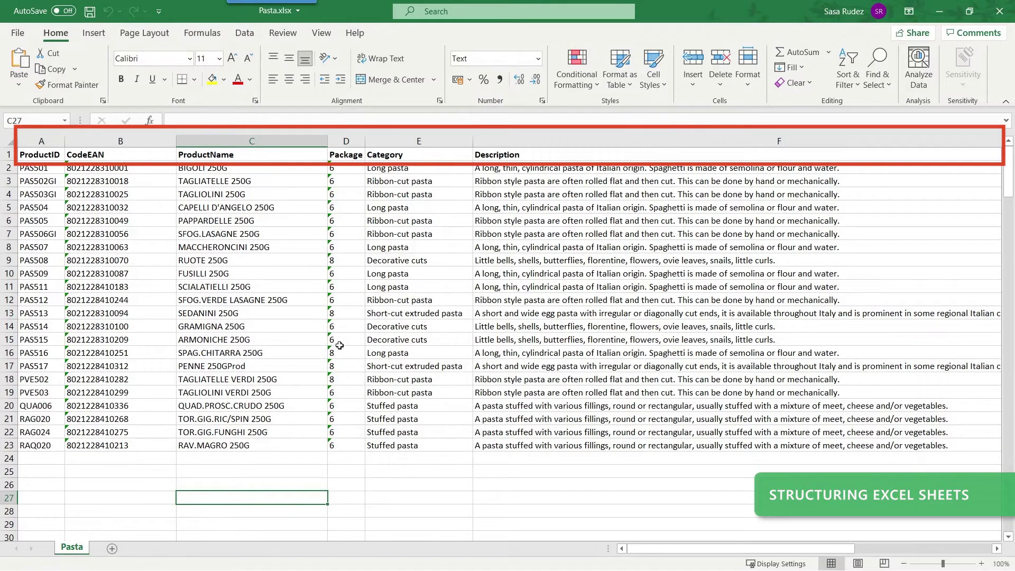
pyautogui.click(48, 458)
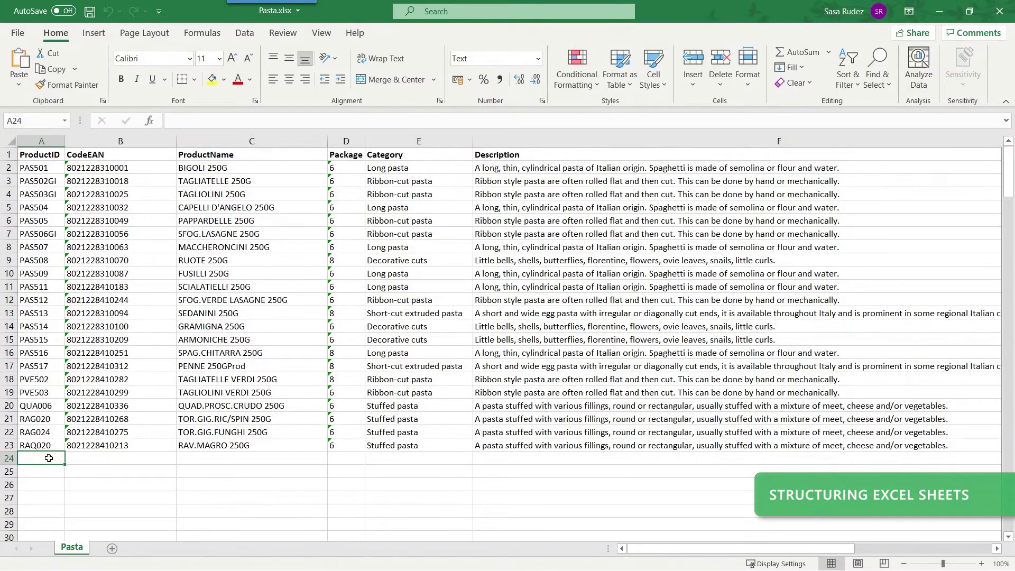
pyautogui.write('PAS5111')
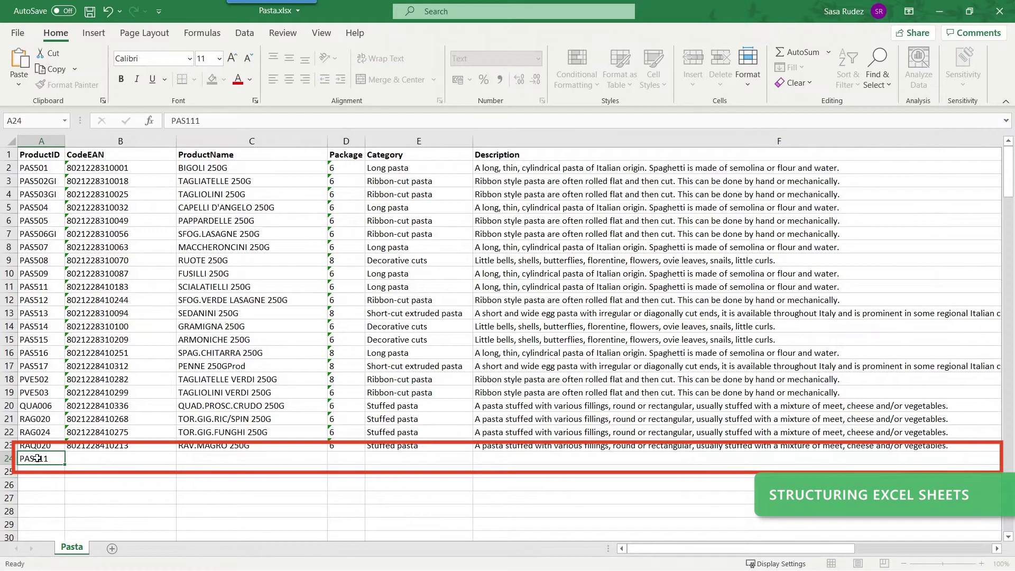
pyautogui.press('Tab')
pyautogui.write('8010')
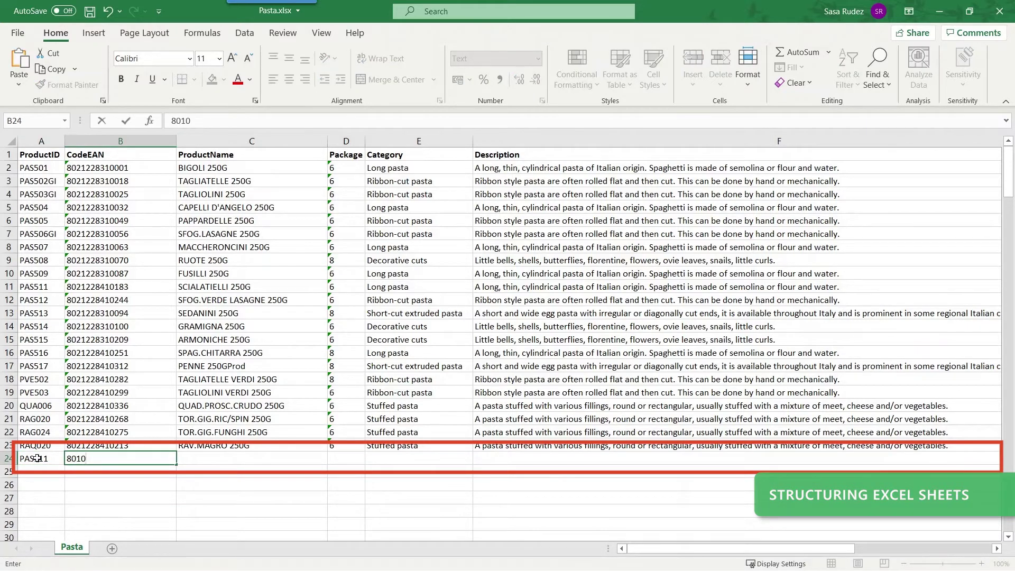
pyautogui.write('000000214')
pyautogui.press('Tab')
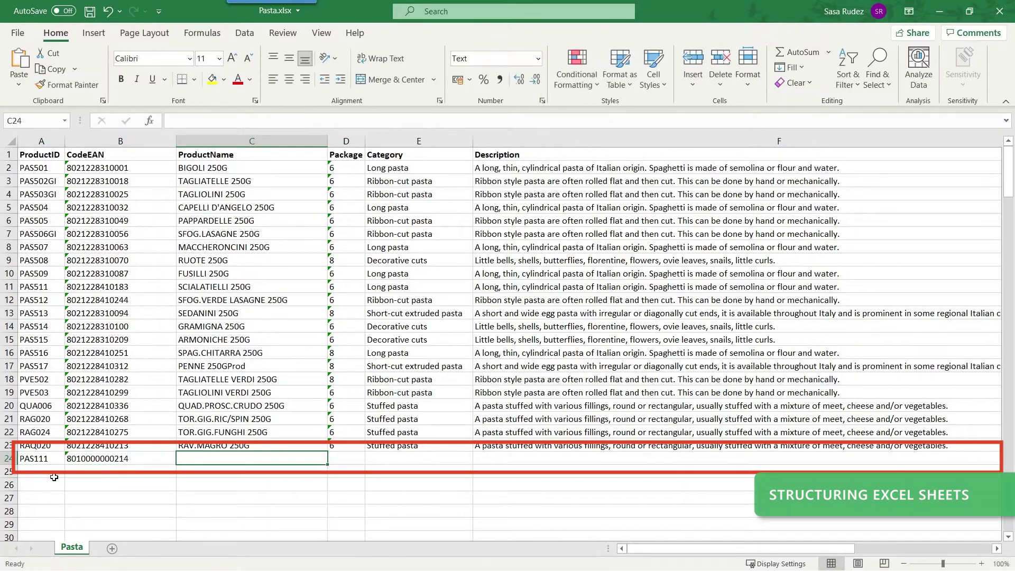
pyautogui.write('TAGLIATELLE VERDI 250G\t8\tRibbon-cut pasta\tRibbon style pasta are often rolled flat and then cut. This can be done by hand or mechanically.')
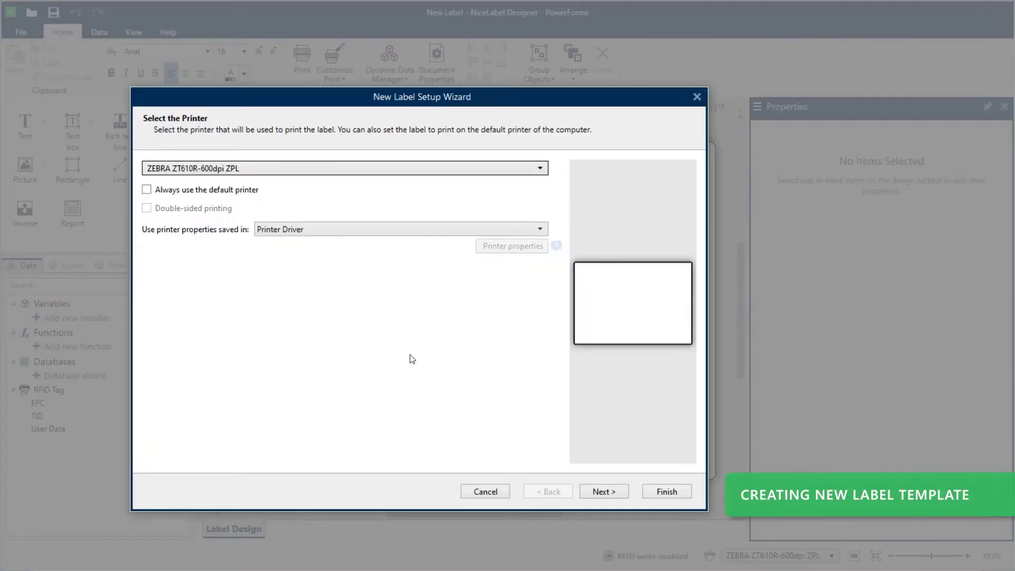
# Step: Finish the New Label Setup Wizard with the ZEBRA ZT610R-600dpi ZPL printer selected
pyautogui.click(652, 496)
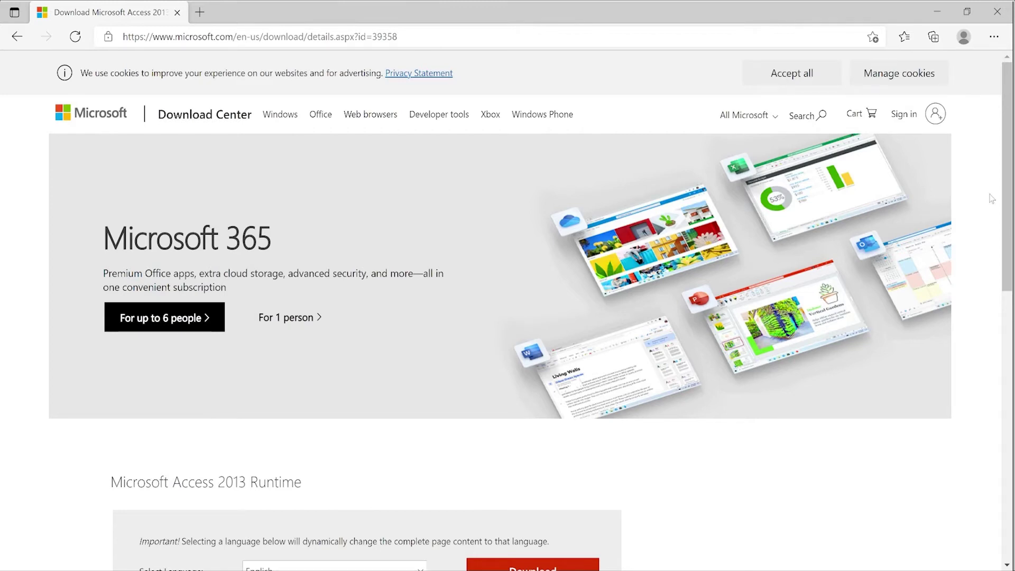
# Step: Scroll the Access 2013 Runtime download page down to the download options
pyautogui.scroll(-5, 992, 199)
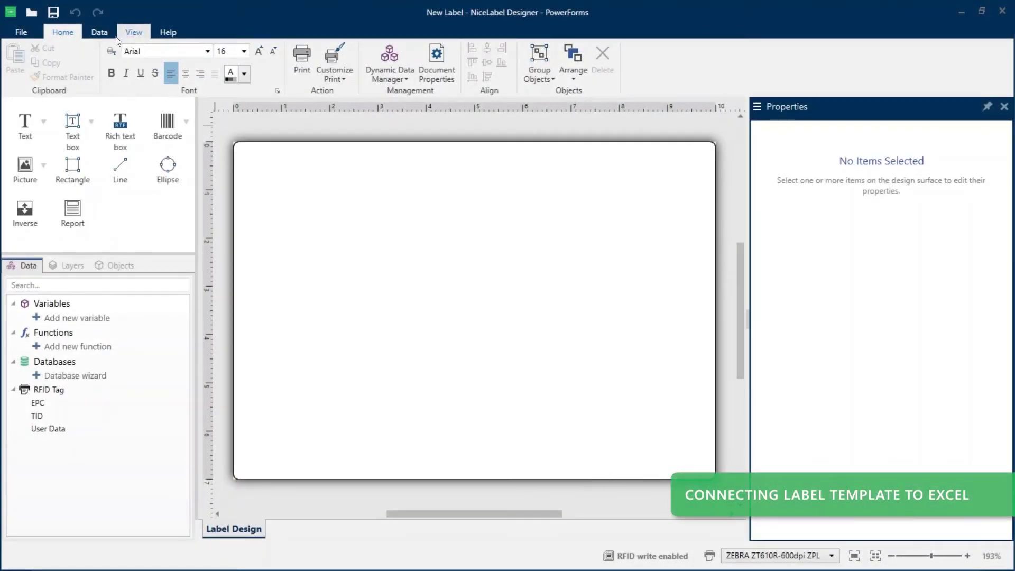
# Step: Connect the label to the Excel database C:\PastaLabels\Database\Pasta.xlsx in the Database Wizard
pyautogui.click(102, 32)
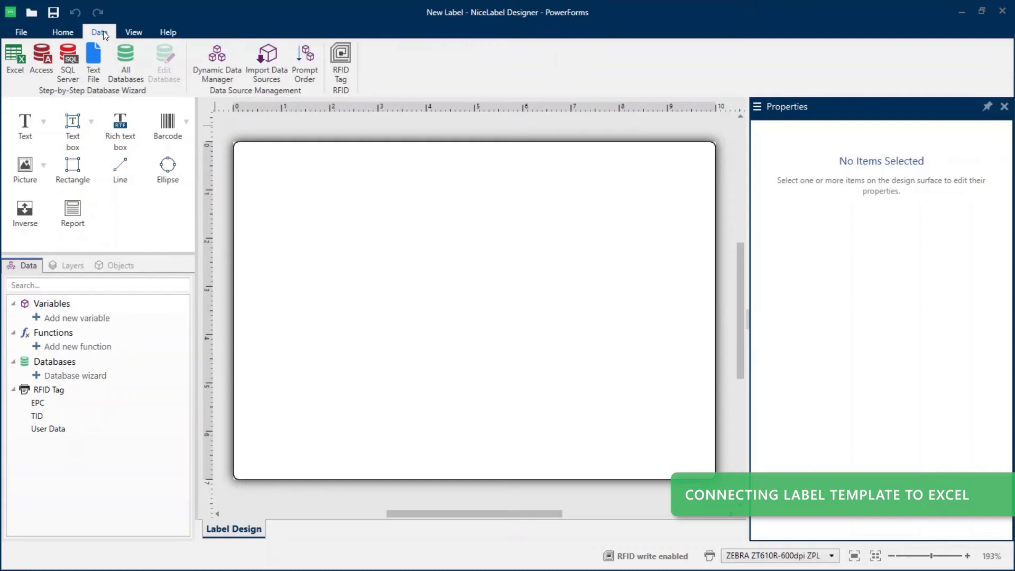
pyautogui.click(16, 62)
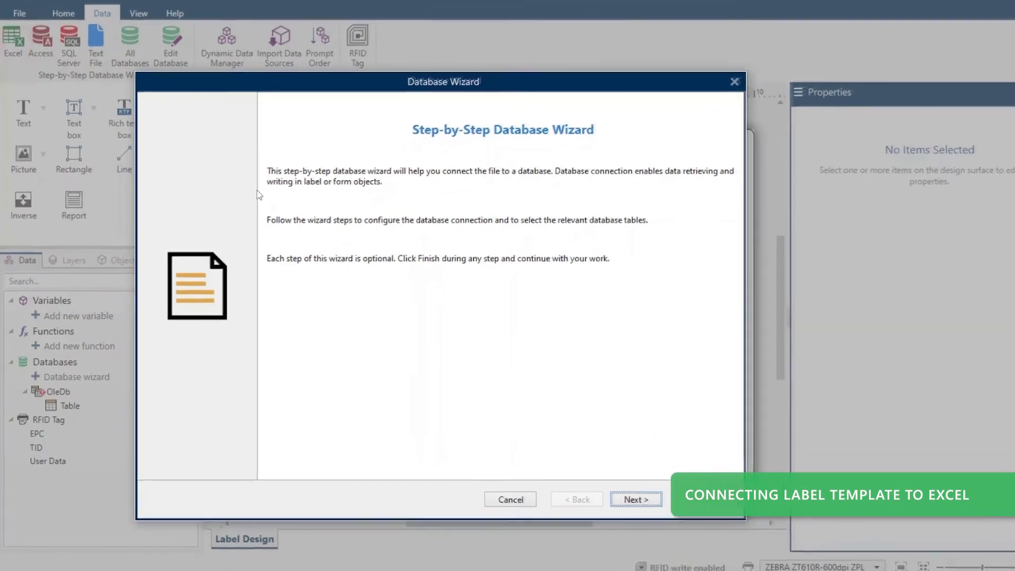
pyautogui.click(636, 499)
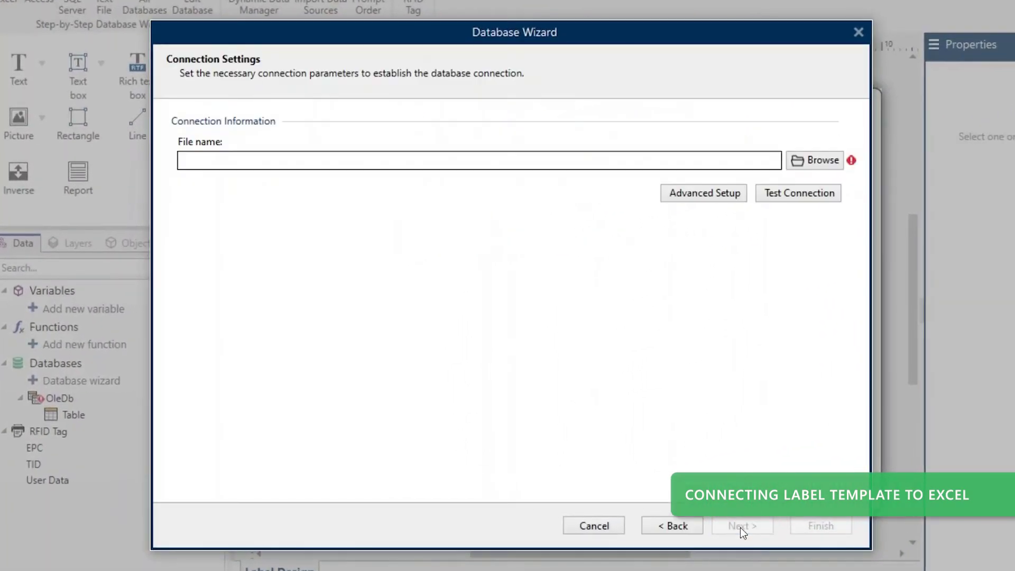
pyautogui.click(814, 159)
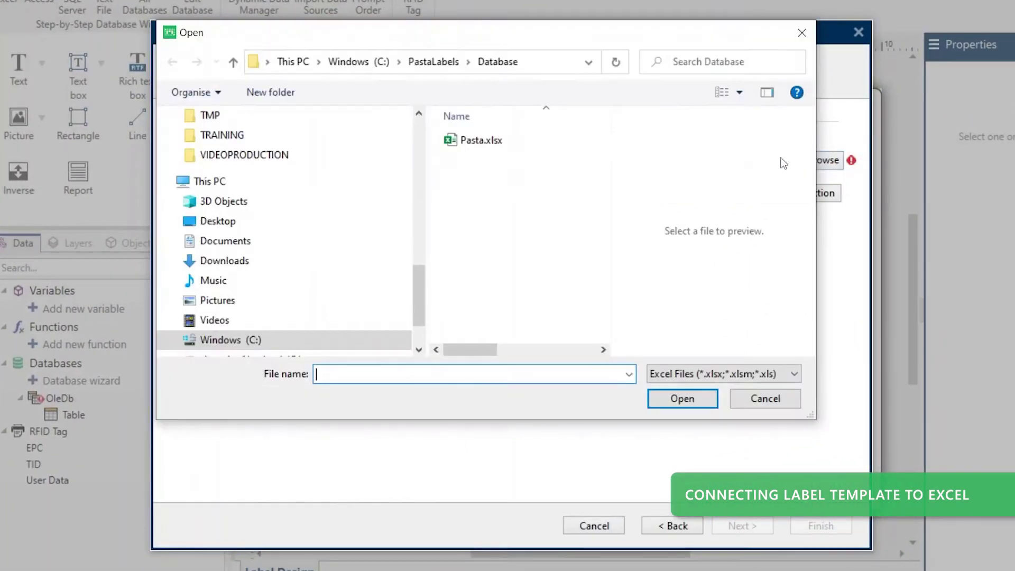
pyautogui.click(457, 143)
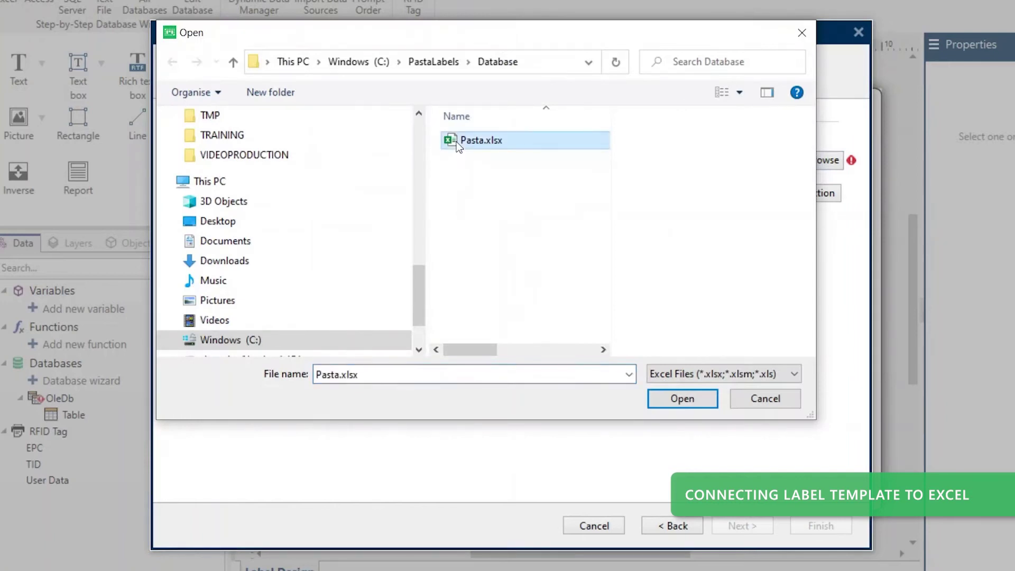
pyautogui.click(670, 403)
pyautogui.click(732, 526)
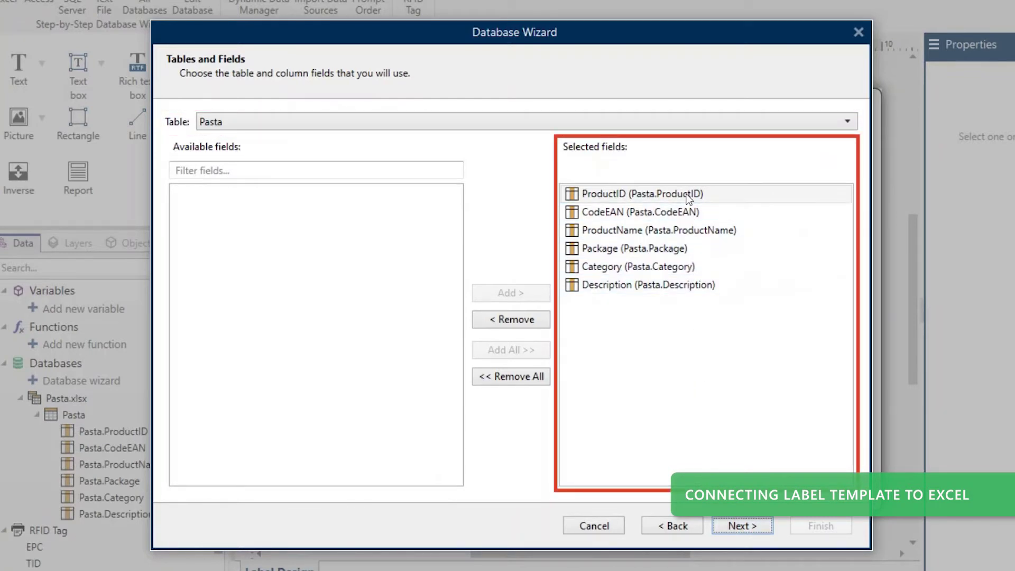
# Step: Keep all six Pasta fields, one label per record, and a text object per field
pyautogui.click(739, 526)
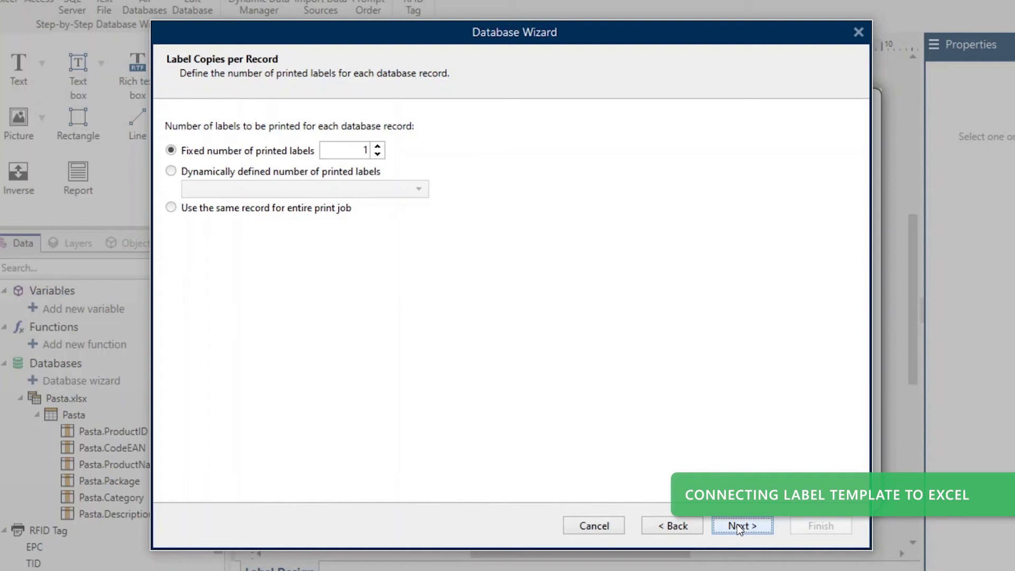
pyautogui.click(737, 524)
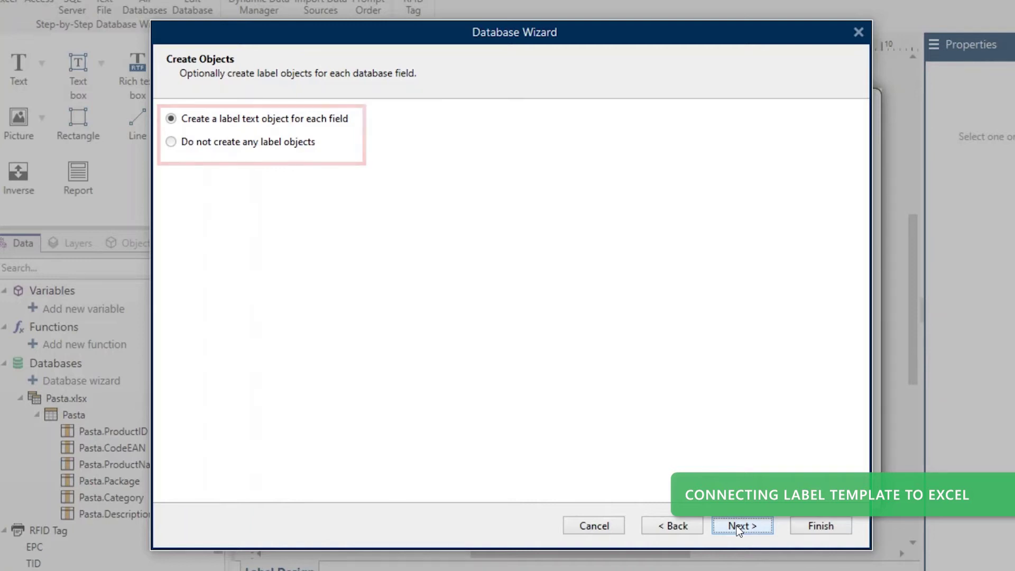
pyautogui.click(737, 526)
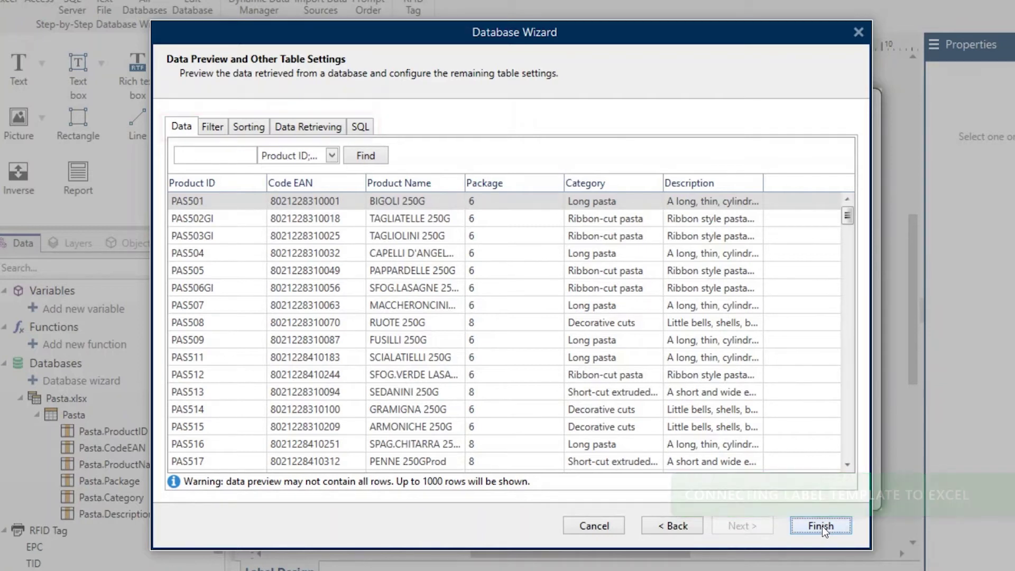
pyautogui.click(821, 525)
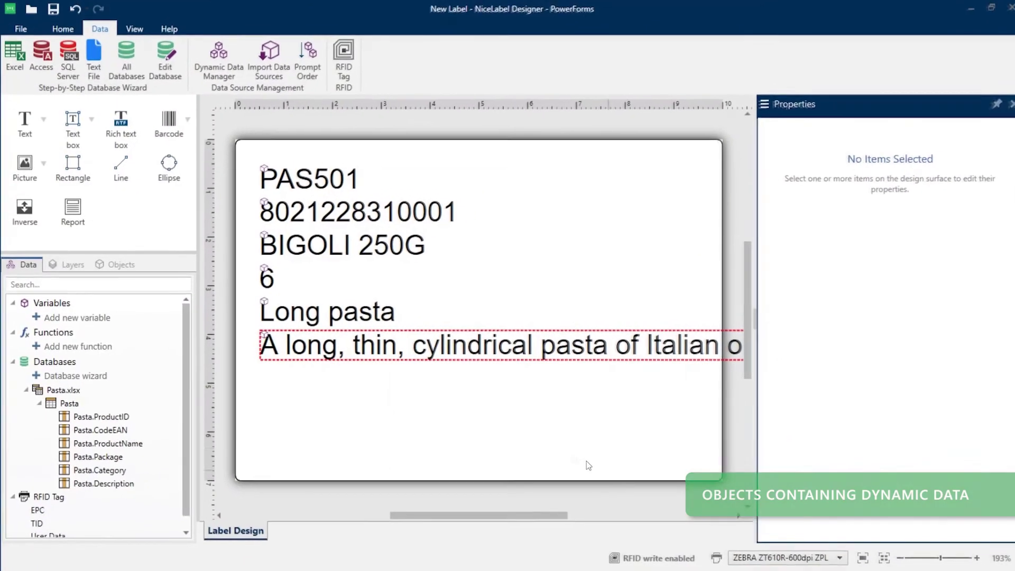
pyautogui.click(480, 354)
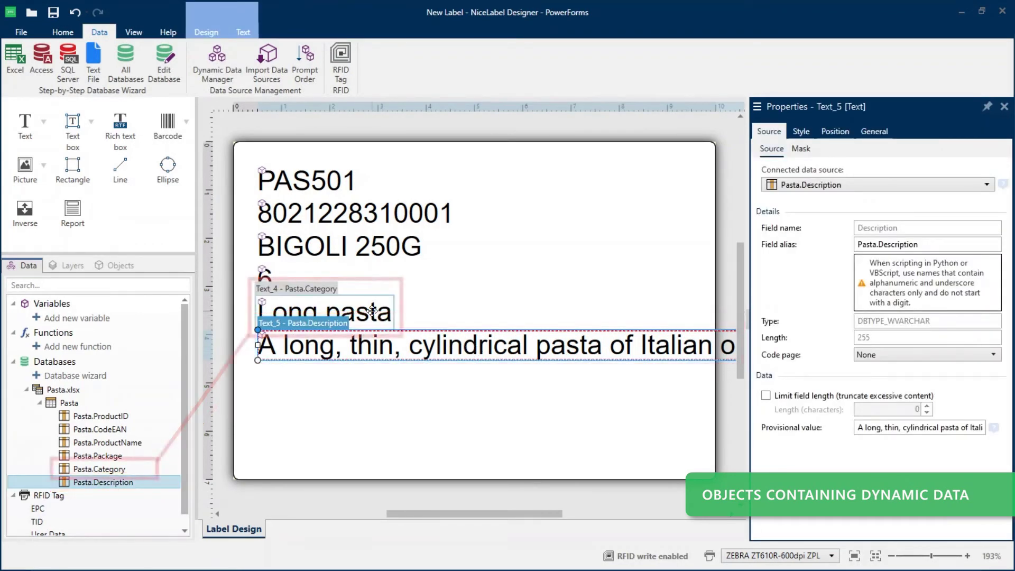
pyautogui.click(324, 294)
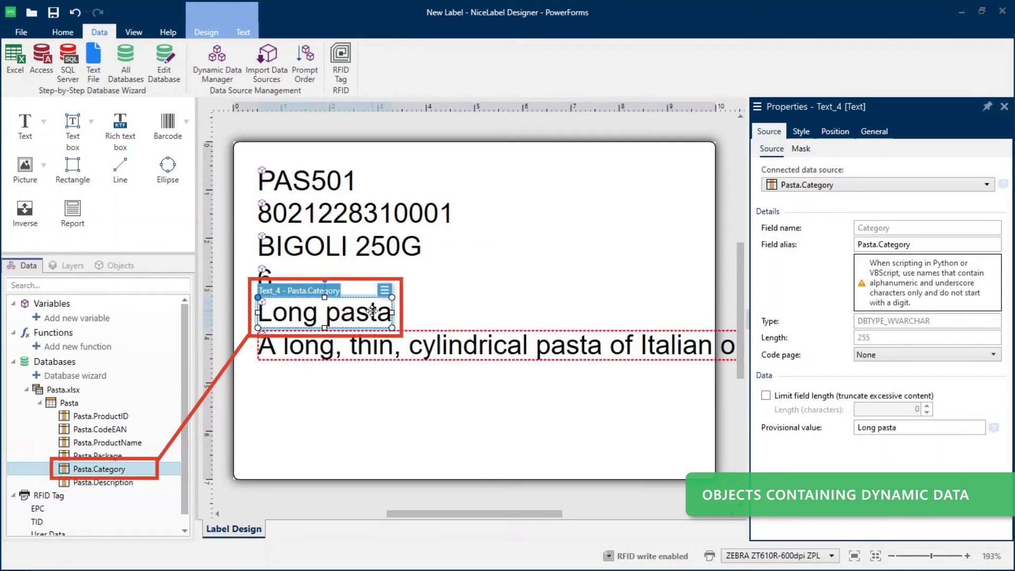
pyautogui.click(321, 253)
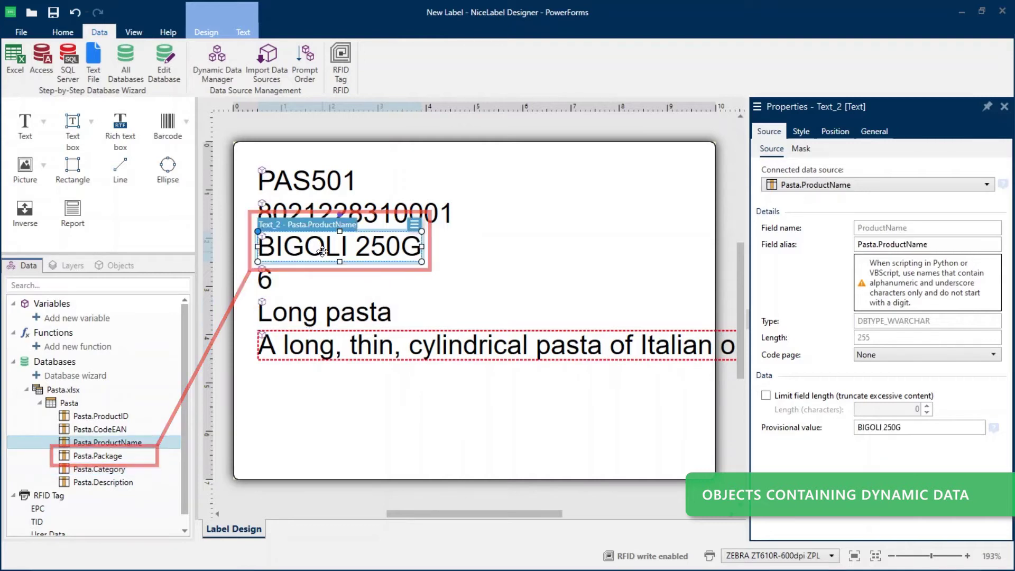
pyautogui.click(74, 391)
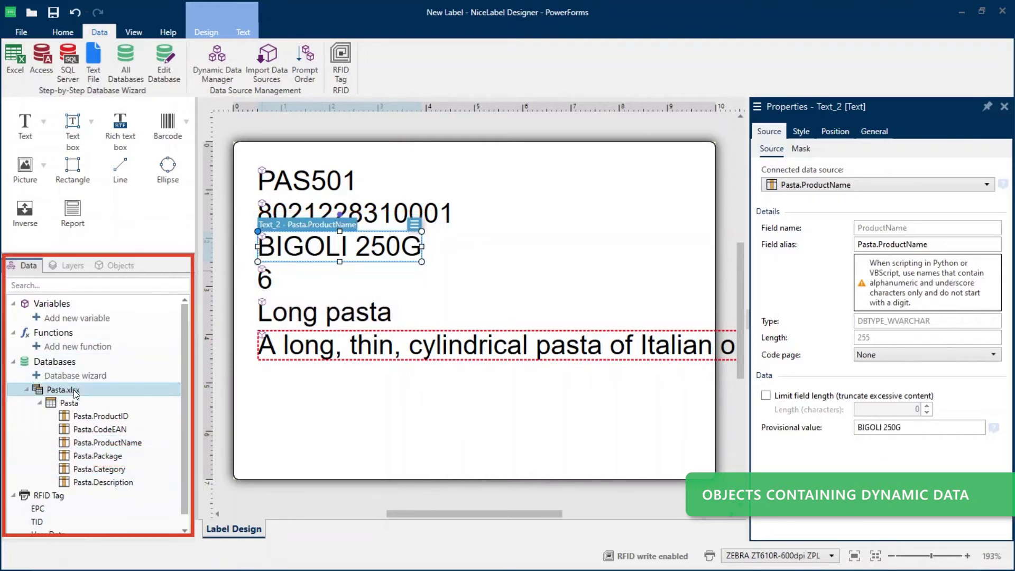
pyautogui.click(77, 403)
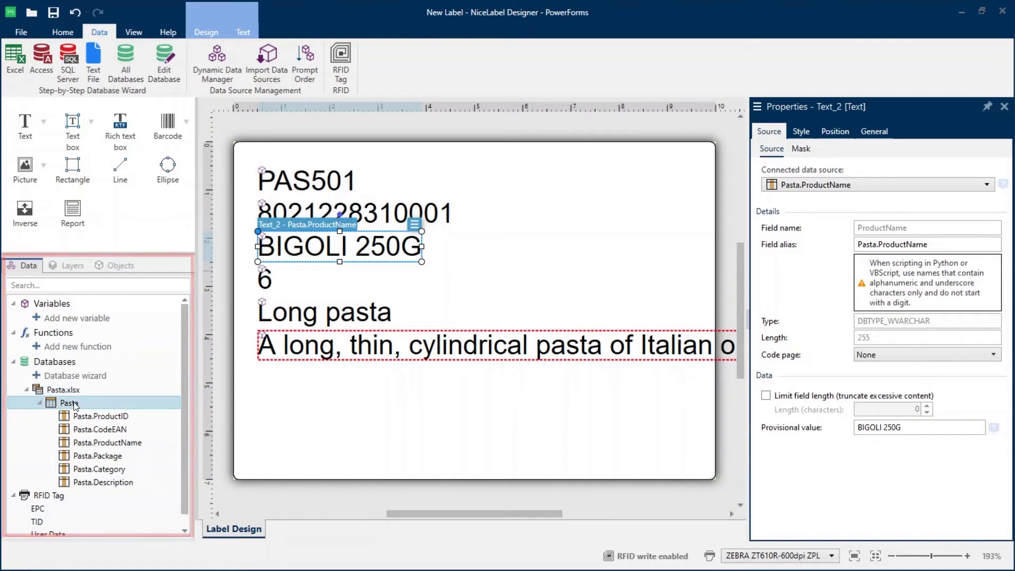
pyautogui.click(90, 418)
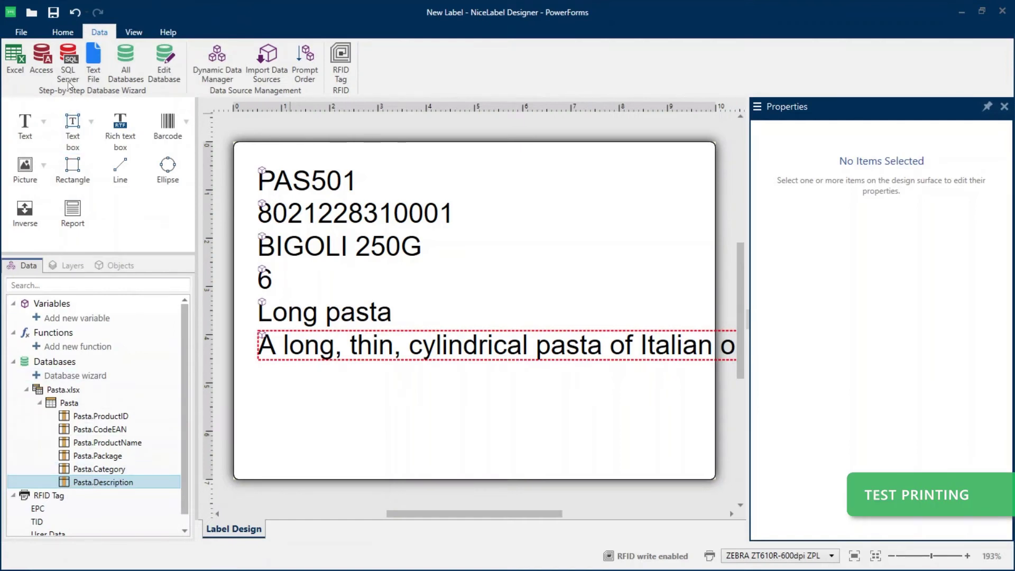
pyautogui.click(60, 35)
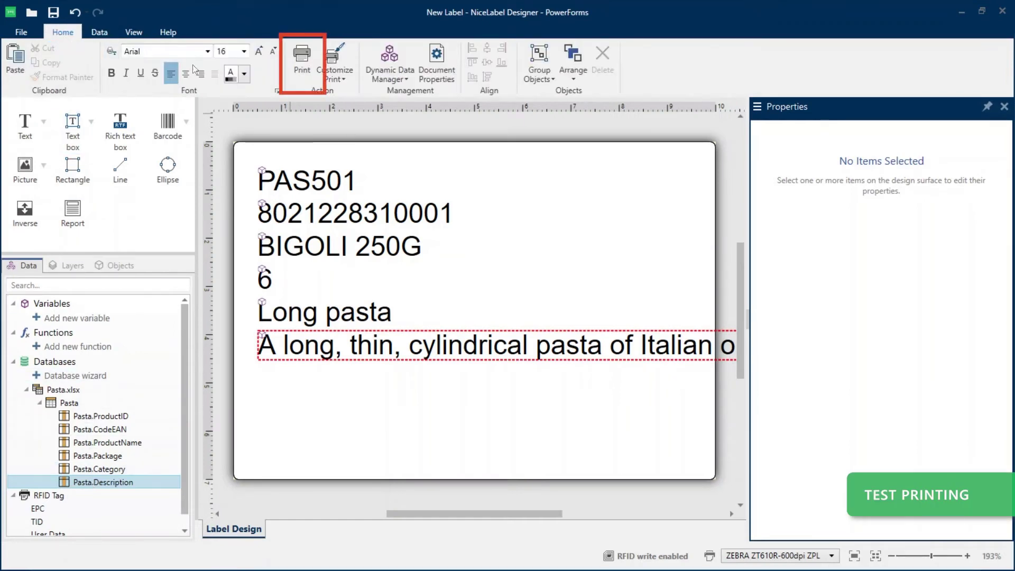
pyautogui.click(299, 67)
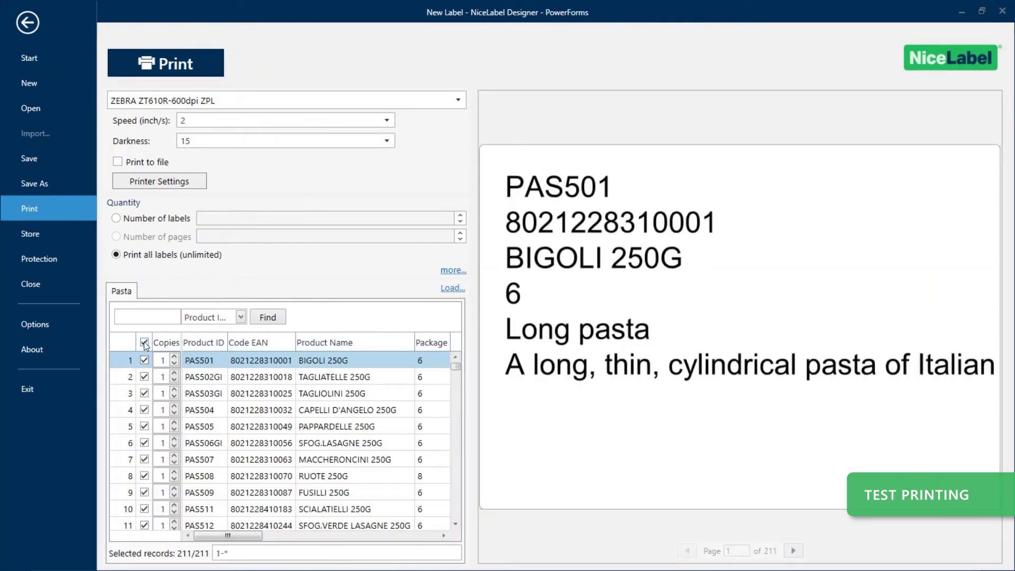
pyautogui.click(144, 343)
pyautogui.click(144, 360)
pyautogui.click(144, 377)
pyautogui.click(144, 393)
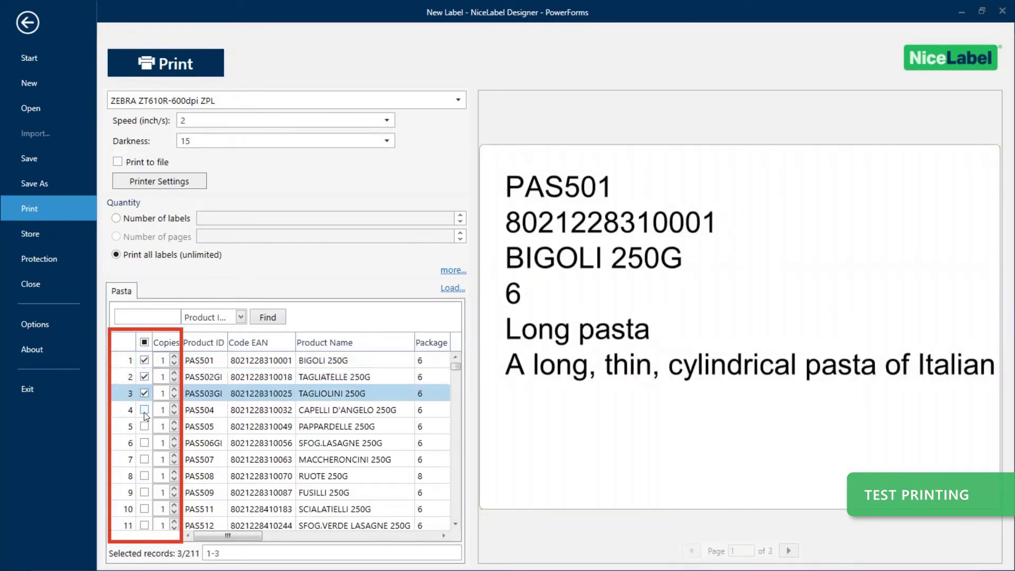
pyautogui.click(143, 410)
pyautogui.click(144, 426)
pyautogui.click(144, 442)
pyautogui.click(144, 459)
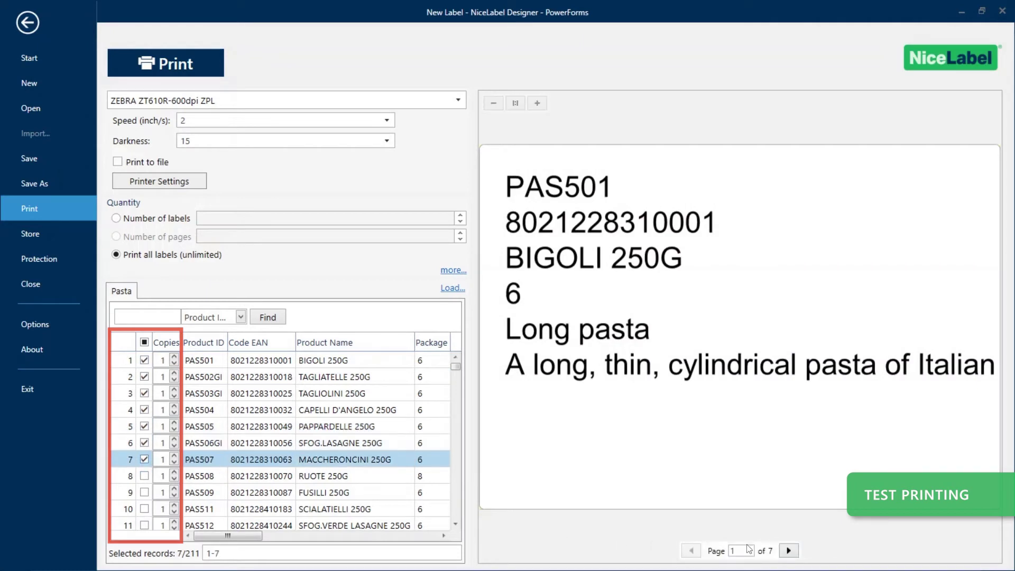
pyautogui.click(796, 554)
pyautogui.click(796, 554)
pyautogui.click(796, 554)
pyautogui.click(795, 554)
pyautogui.click(796, 553)
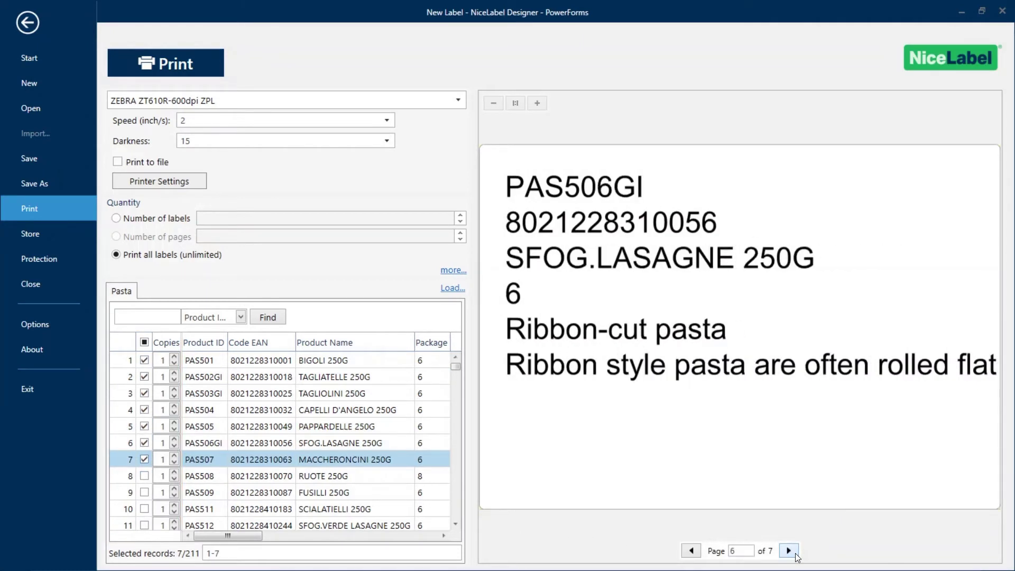
pyautogui.click(795, 554)
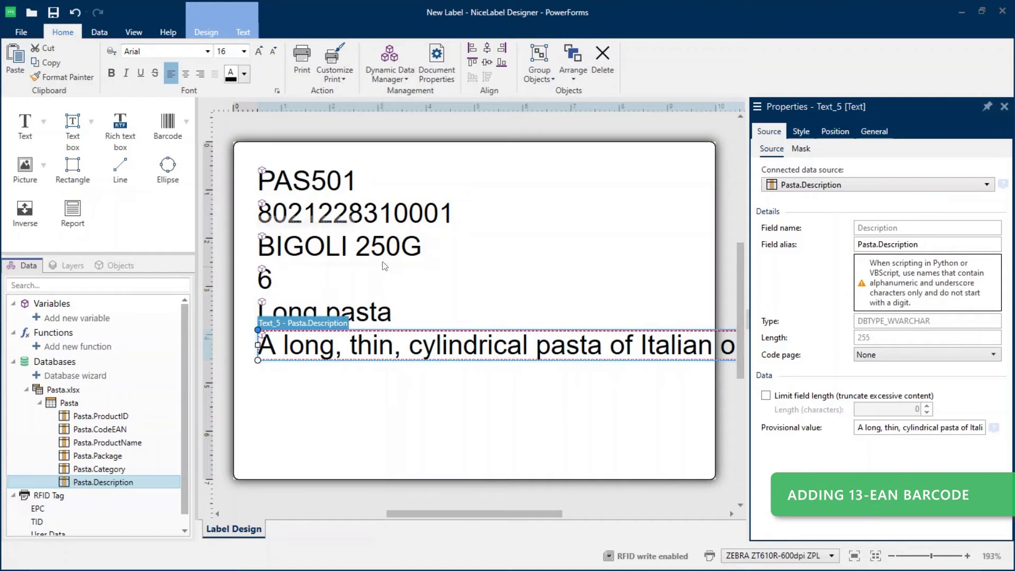
# Step: Delete the EAN text and place a Pasta.CodeEAN barcode at the label's lower right
pyautogui.click(399, 206)
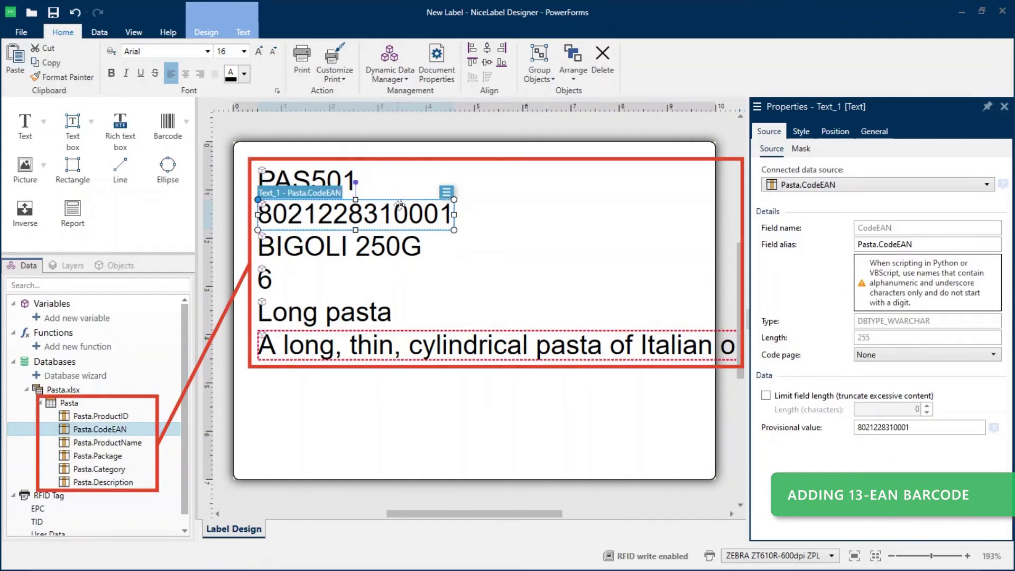
pyautogui.click(602, 61)
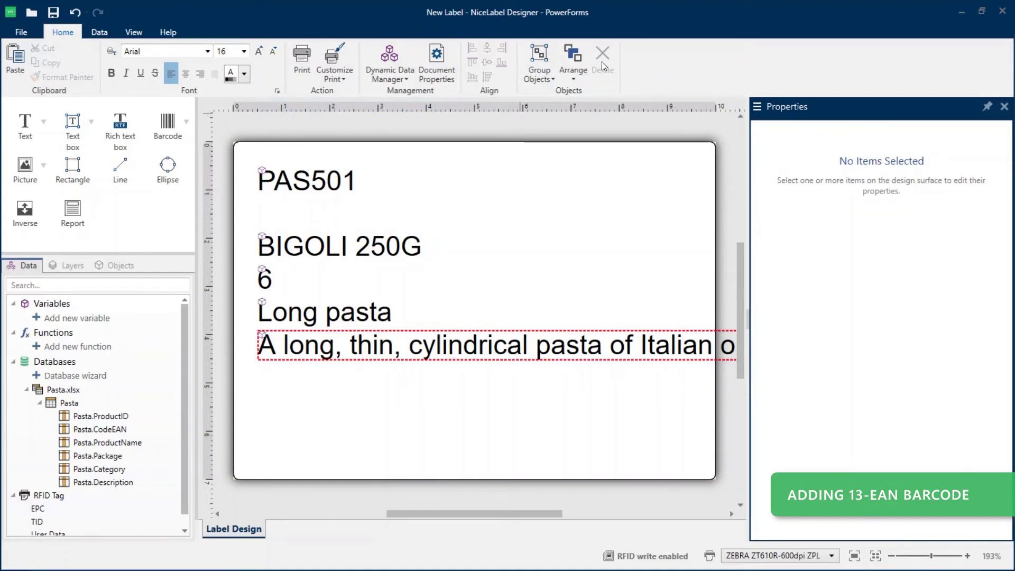
pyautogui.click(186, 122)
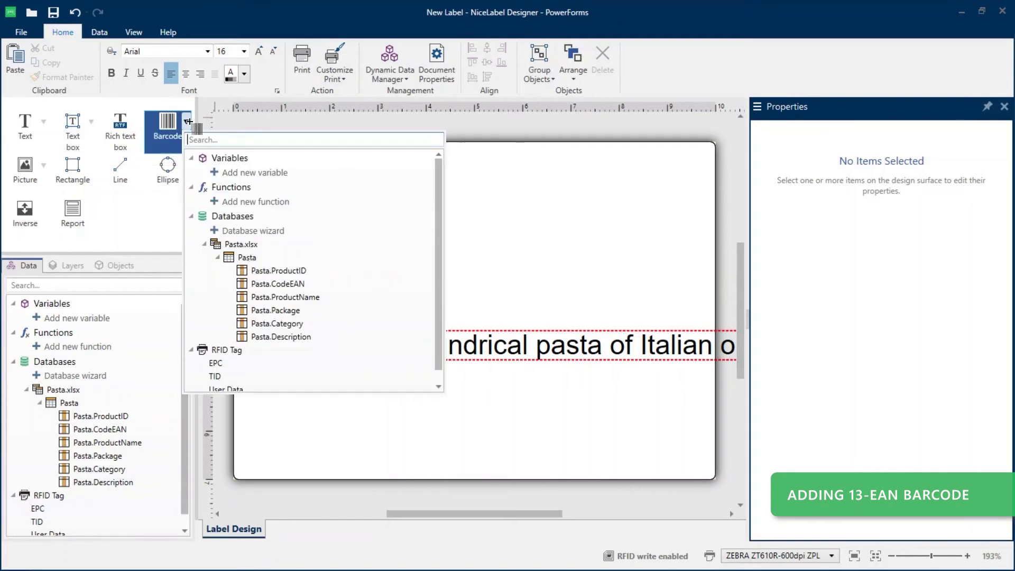
pyautogui.click(299, 286)
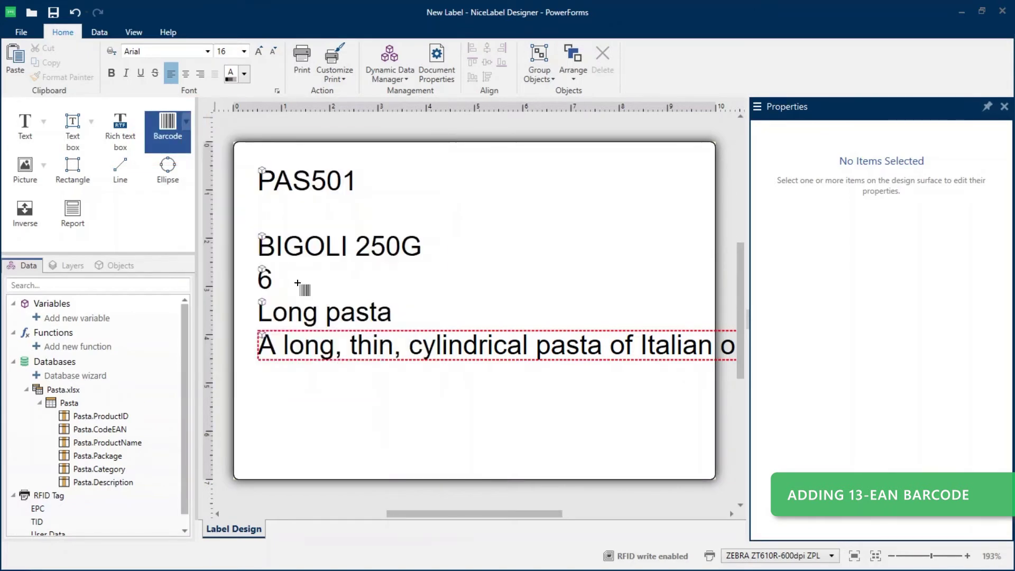
pyautogui.click(374, 394)
pyautogui.moveTo(374, 394); pyautogui.dragTo(520, 381)
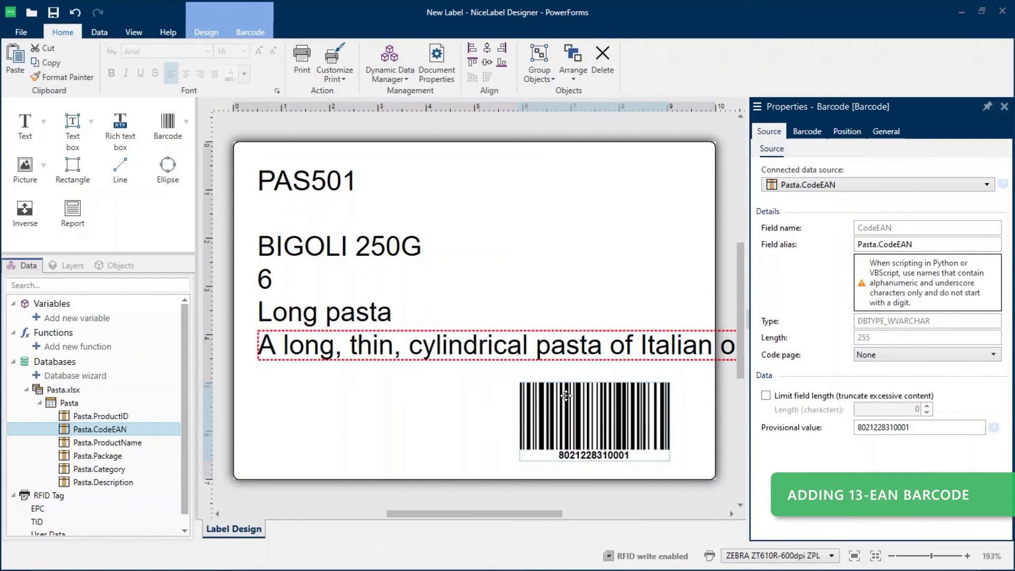
# Step: Set the barcode type to Ean-13
pyautogui.click(807, 131)
pyautogui.click(793, 188)
pyautogui.write('ea')
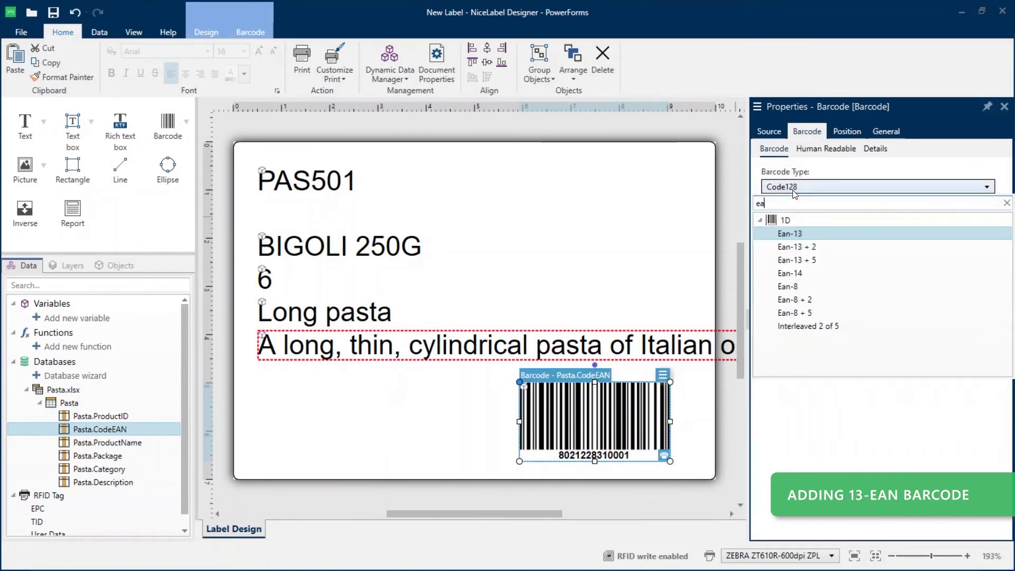
pyautogui.click(792, 235)
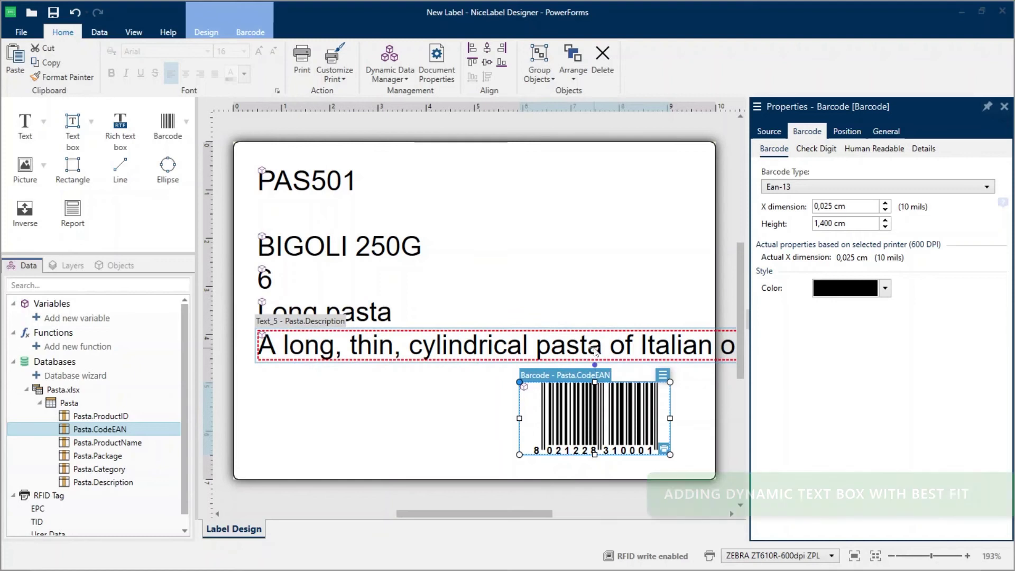
# Step: Delete the description text and move the name, package and category fields top right
pyautogui.click(596, 350)
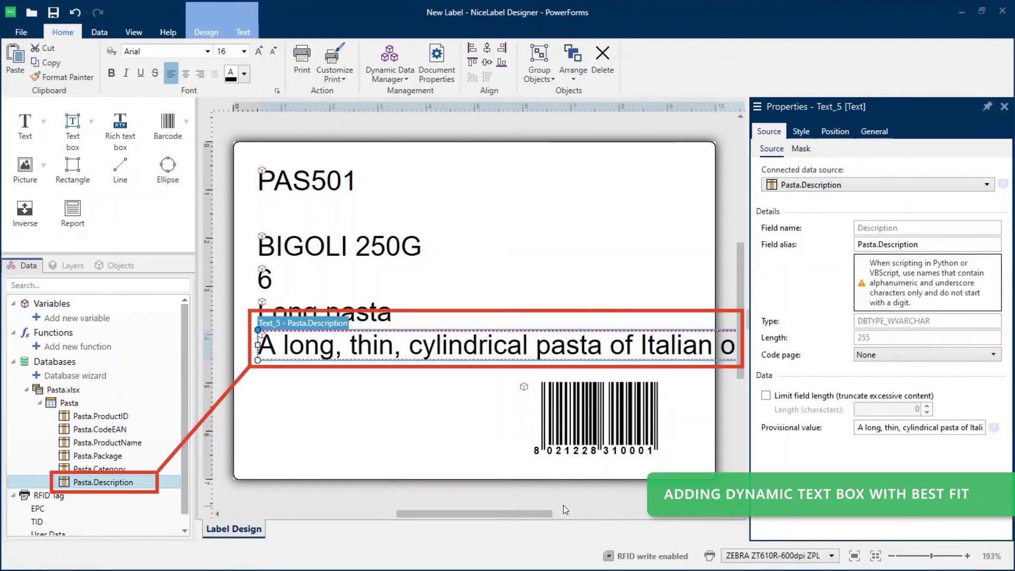
pyautogui.moveTo(564, 509)
pyautogui.mouseDown()
pyautogui.moveTo(694, 524)
pyautogui.moveTo(543, 517)
pyautogui.mouseUp()
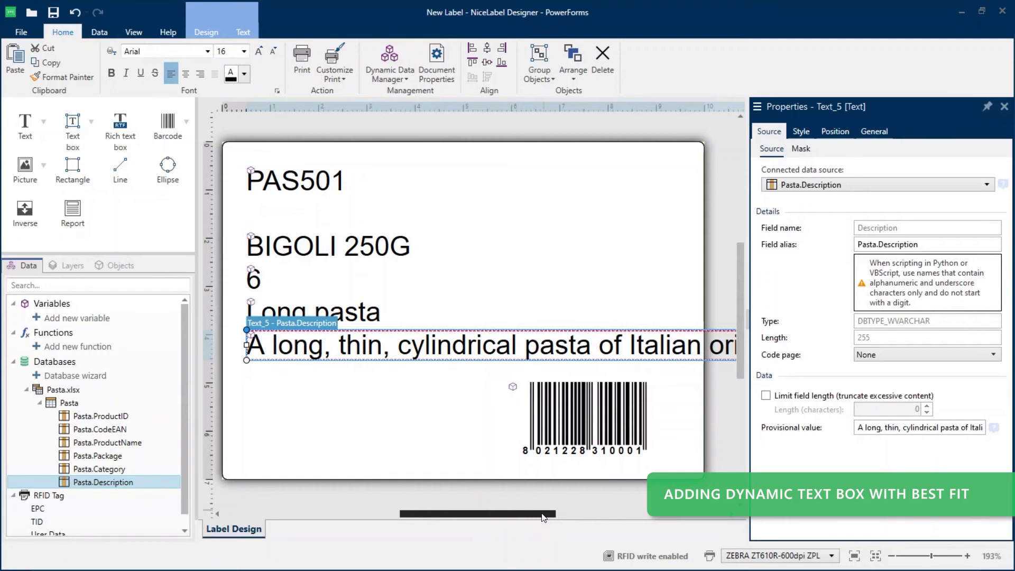
pyautogui.click(603, 56)
pyautogui.moveTo(228, 225); pyautogui.dragTo(468, 362)
pyautogui.moveTo(358, 246); pyautogui.dragTo(615, 180)
# Step: Draw a Pasta.Description text box across the middle that fits content by adjusting font size
pyautogui.click(92, 122)
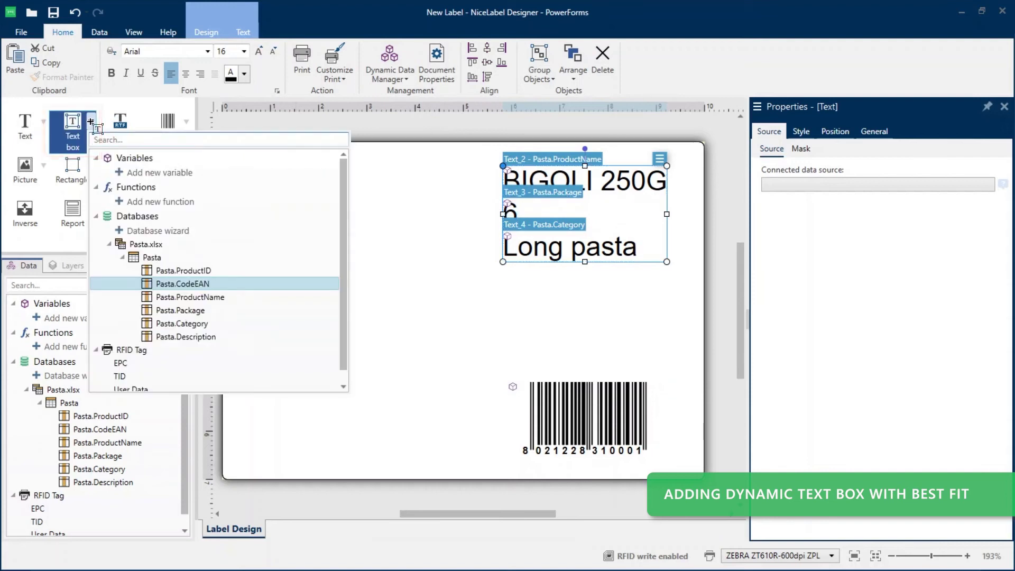
pyautogui.click(187, 337)
pyautogui.moveTo(235, 309); pyautogui.dragTo(694, 371)
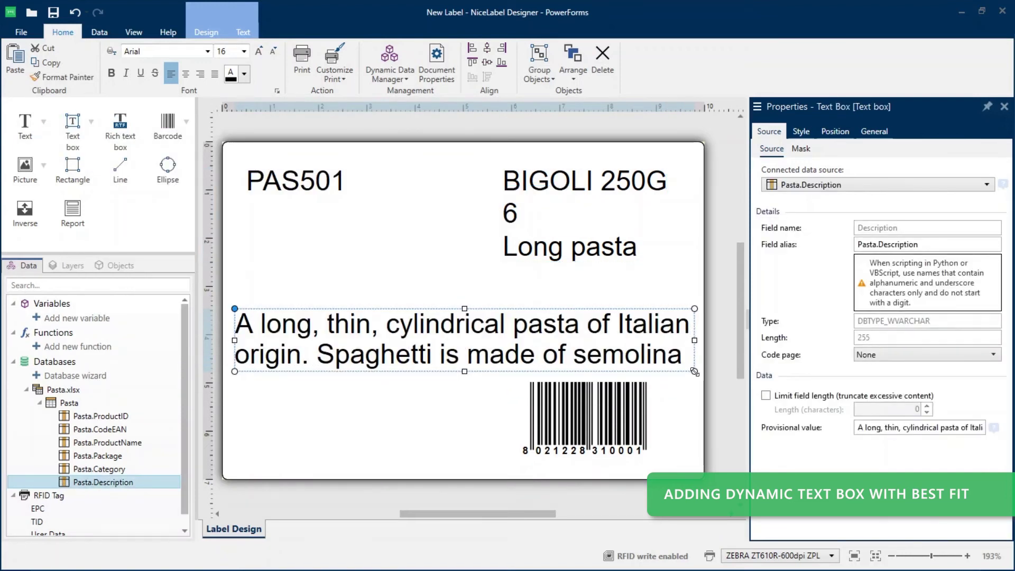
pyautogui.click(801, 132)
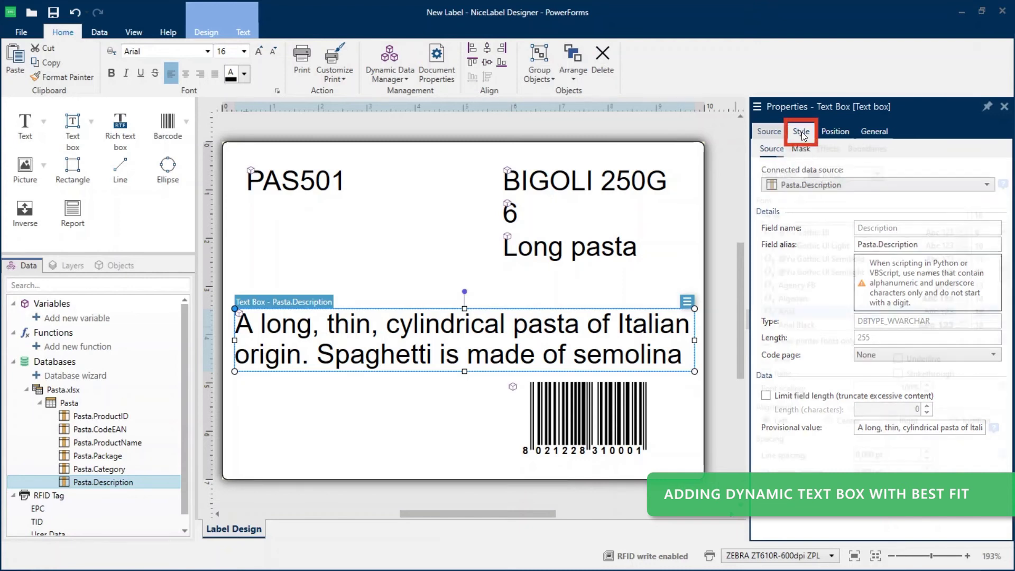
pyautogui.click(797, 149)
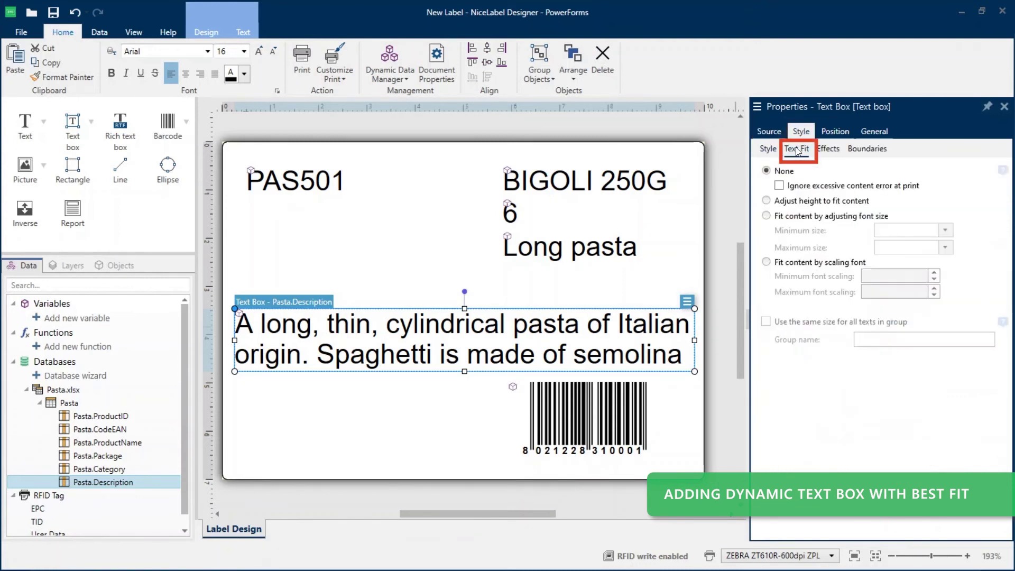
pyautogui.click(766, 216)
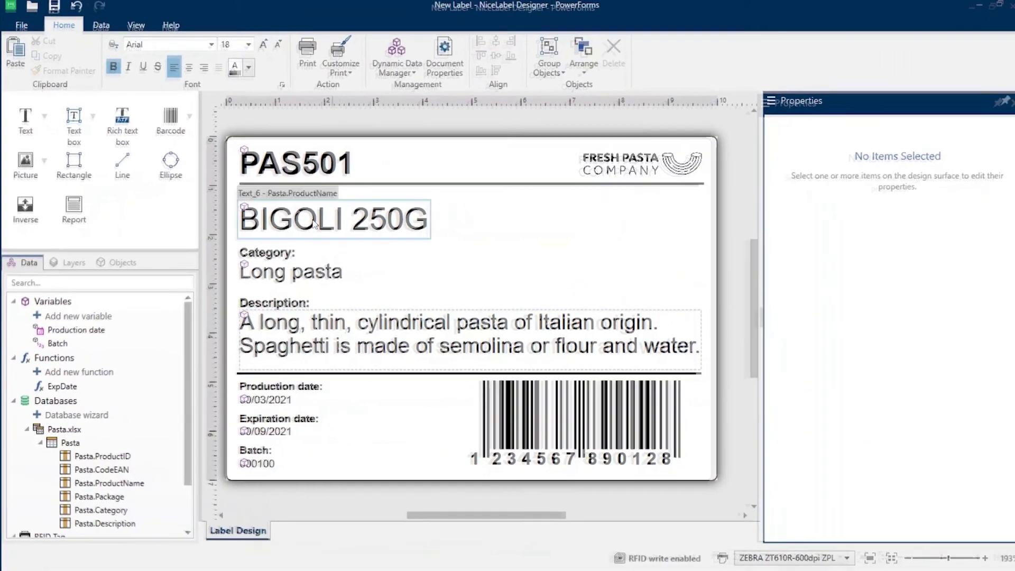
# Step: Save the label to document storage Product_Labels > Labels as pasta Label.nlbl
pyautogui.hotkey('ctrl', 's')
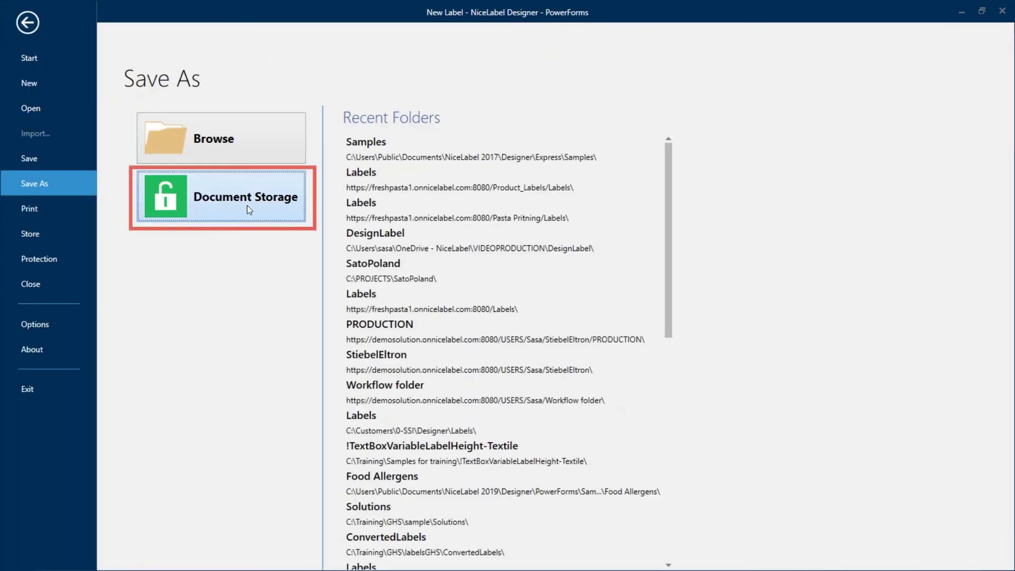
pyautogui.click(246, 205)
pyautogui.doubleClick(356, 154)
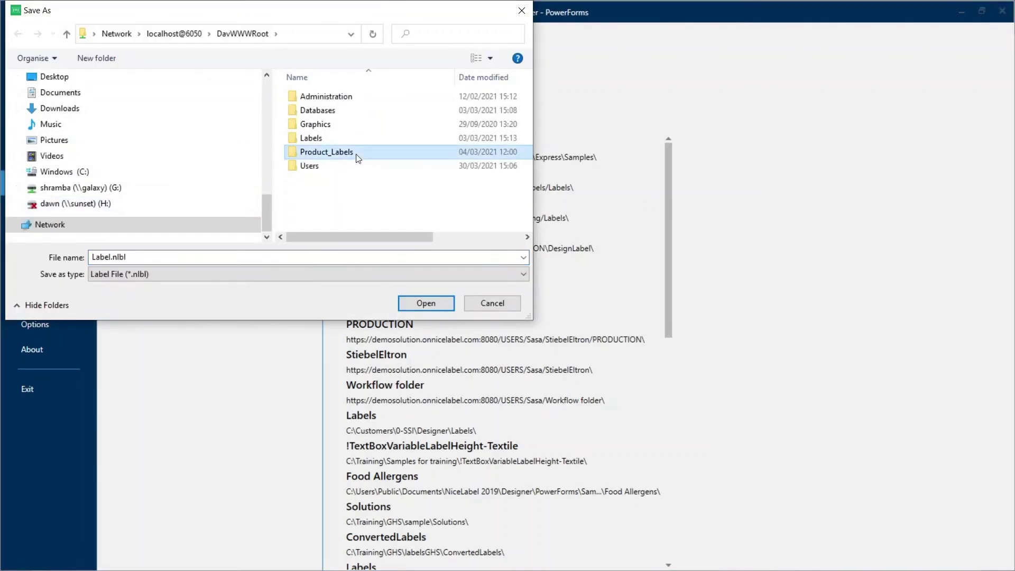
pyautogui.click(321, 127)
pyautogui.click(94, 257)
pyautogui.write('past')
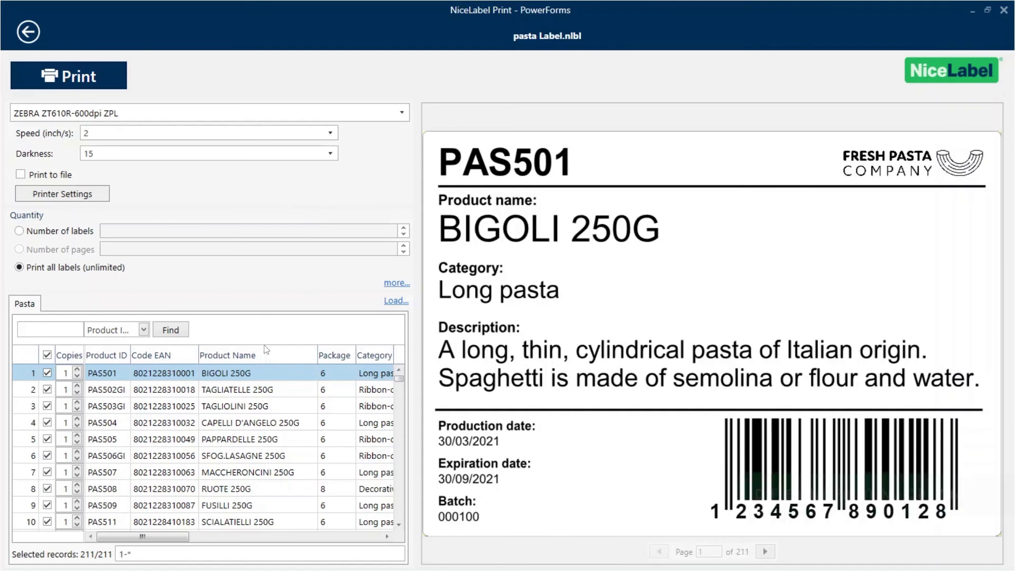
# Step: Page through the label preview record by record
pyautogui.click(765, 552)
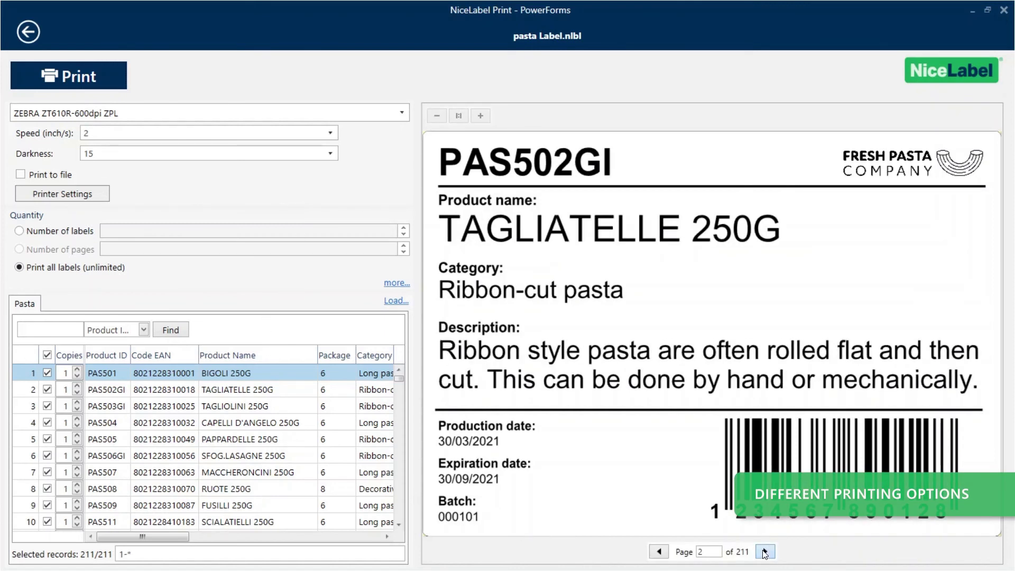
pyautogui.click(765, 552)
pyautogui.click(765, 552)
pyautogui.click(765, 552)
pyautogui.click(765, 552)
pyautogui.click(765, 552)
pyautogui.click(765, 552)
pyautogui.click(765, 551)
pyautogui.click(765, 551)
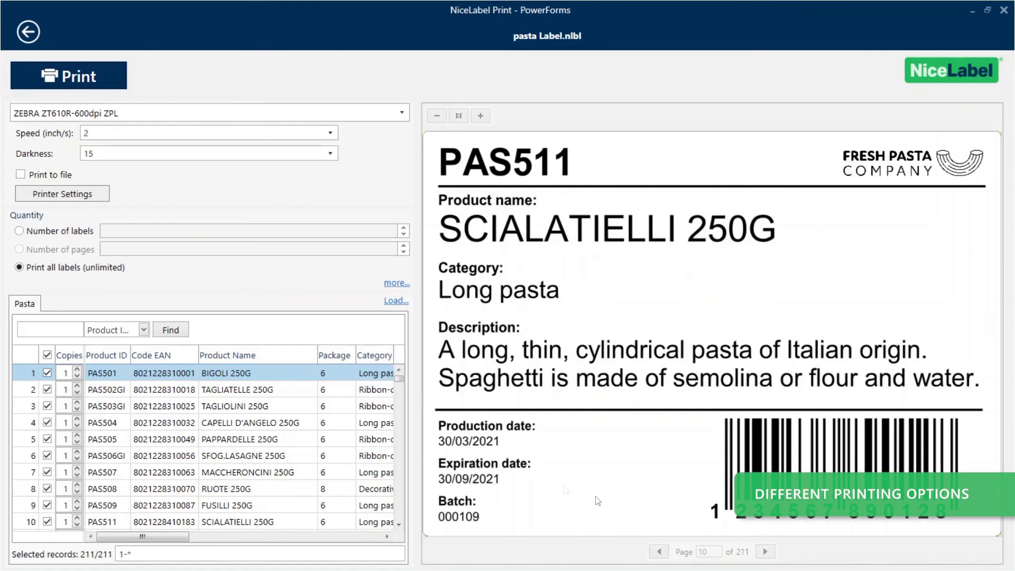
# Step: Deselect all records, check PAS504 and PAS507, and step through their previews
pyautogui.click(47, 355)
pyautogui.click(47, 423)
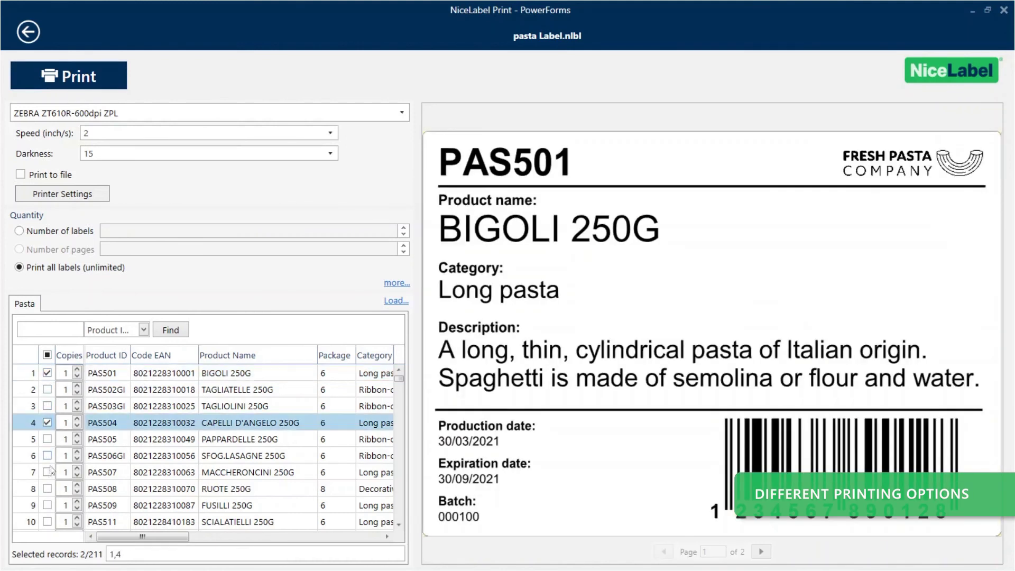
pyautogui.click(47, 472)
pyautogui.click(762, 551)
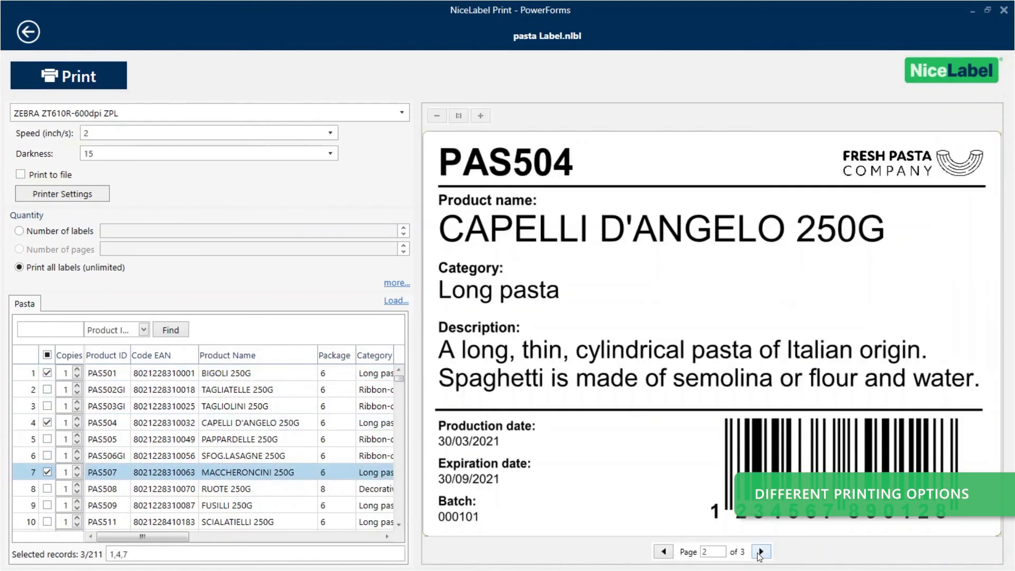
pyautogui.click(762, 552)
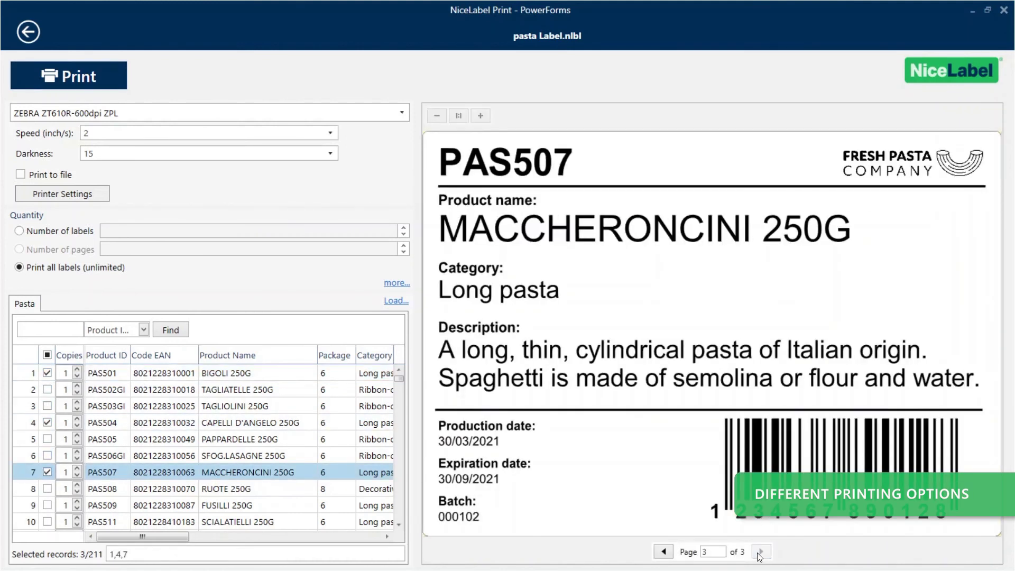
# Step: Clear all records, search for 'pas509', and select the PAS509 FUSILLI 250G record
pyautogui.click(47, 354)
pyautogui.click(47, 355)
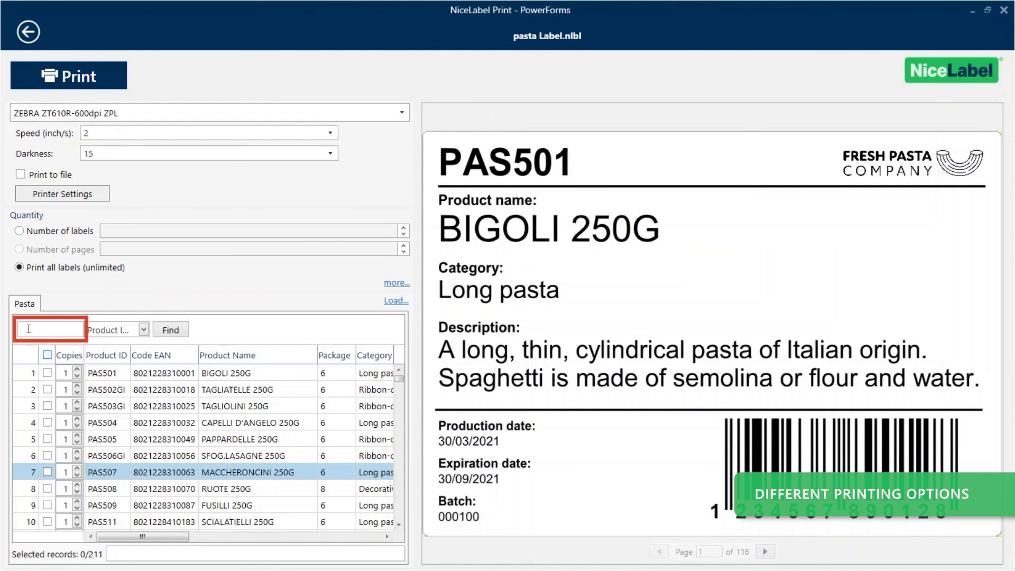
pyautogui.click(28, 329)
pyautogui.write('pas509')
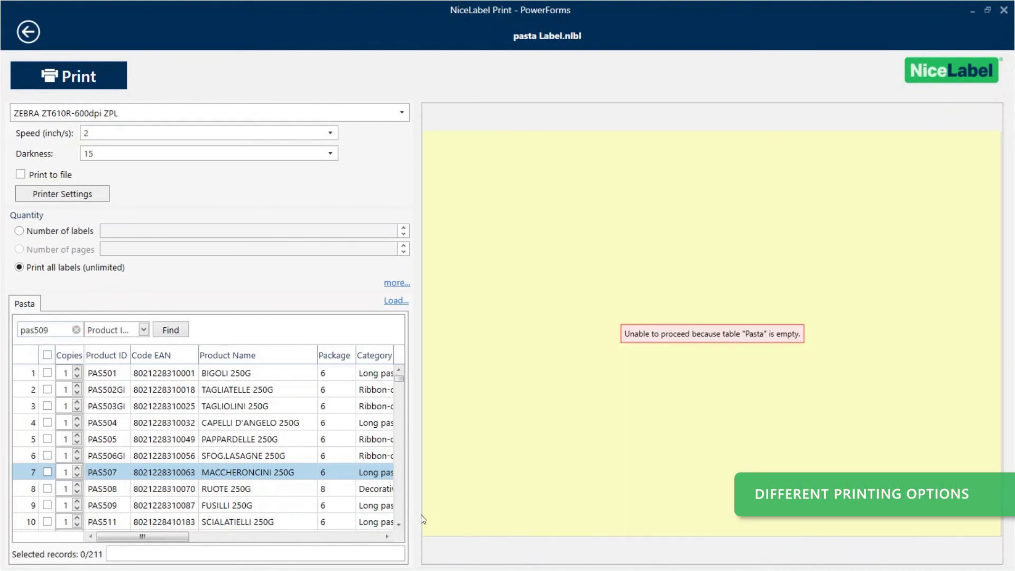
pyautogui.click(47, 373)
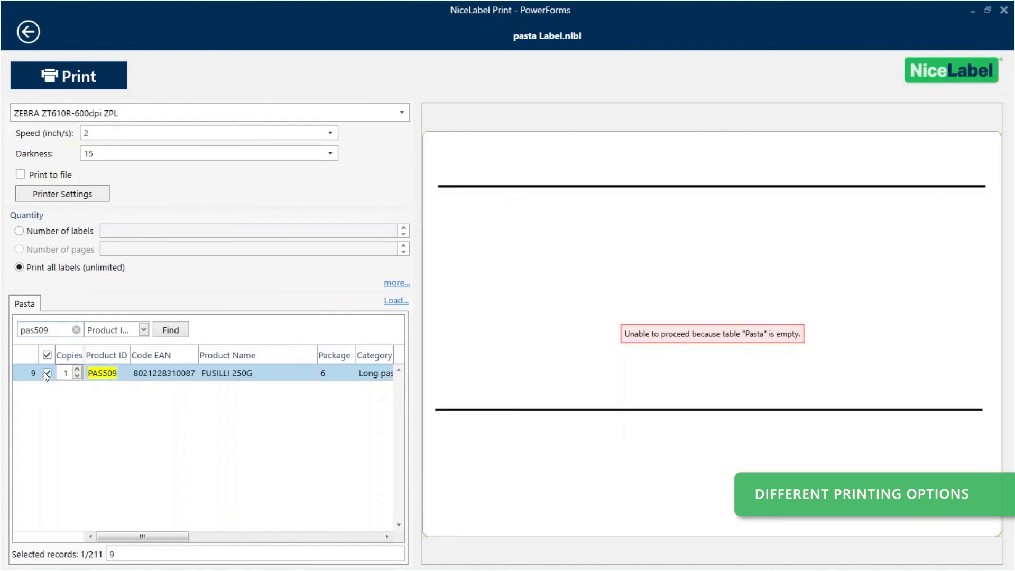